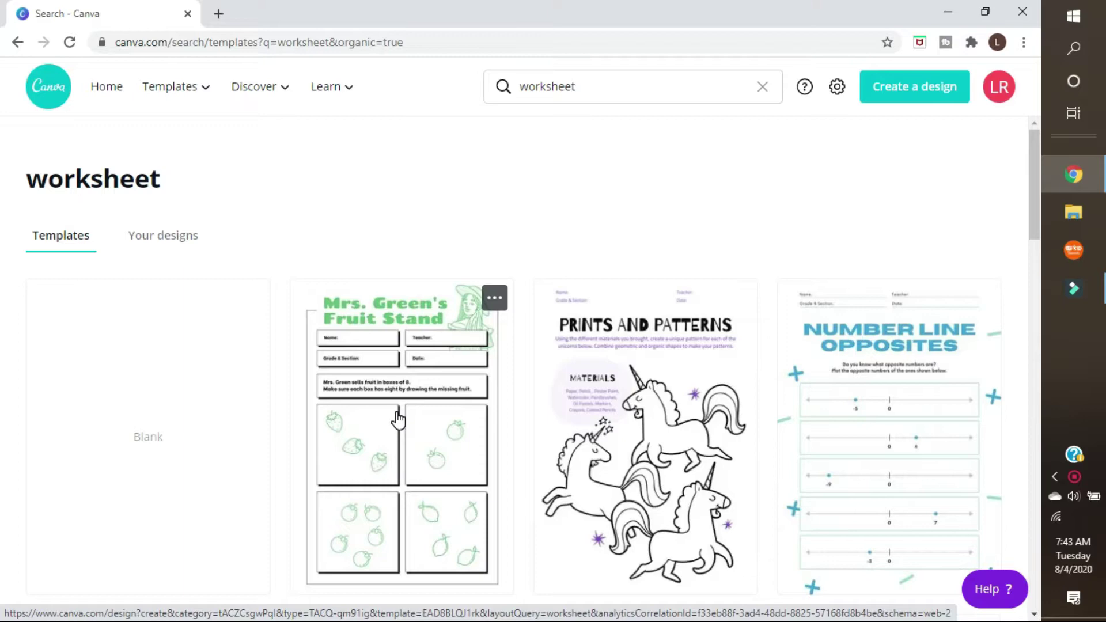
Open the green Fruit Stand worksheet template and delete the illustration of the woman beside the title
click(397, 419)
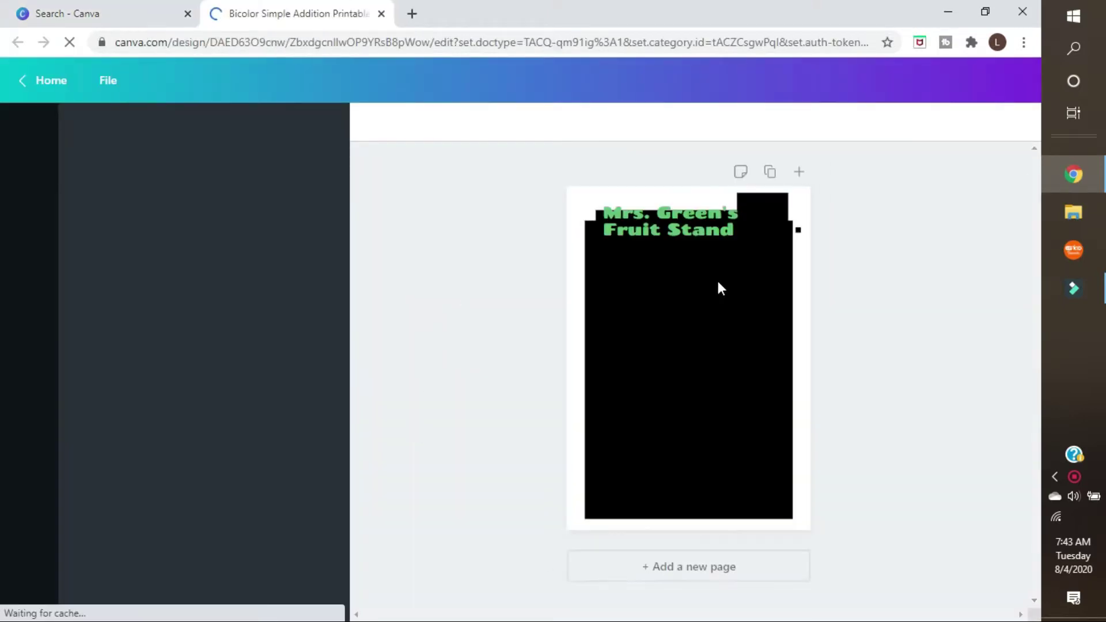
click(764, 229)
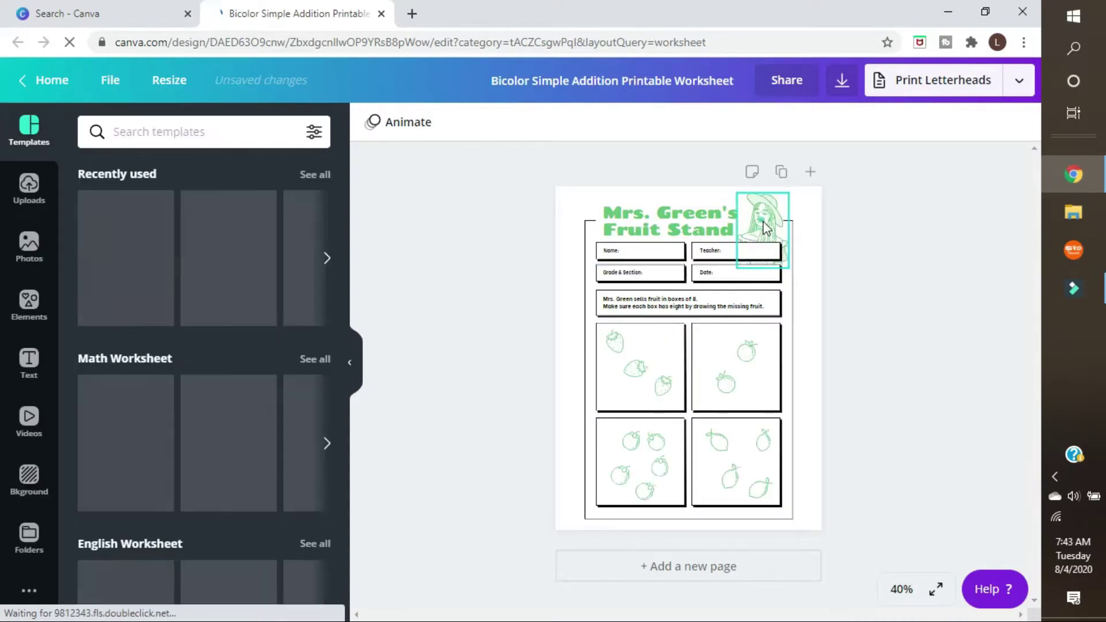
key(Delete)
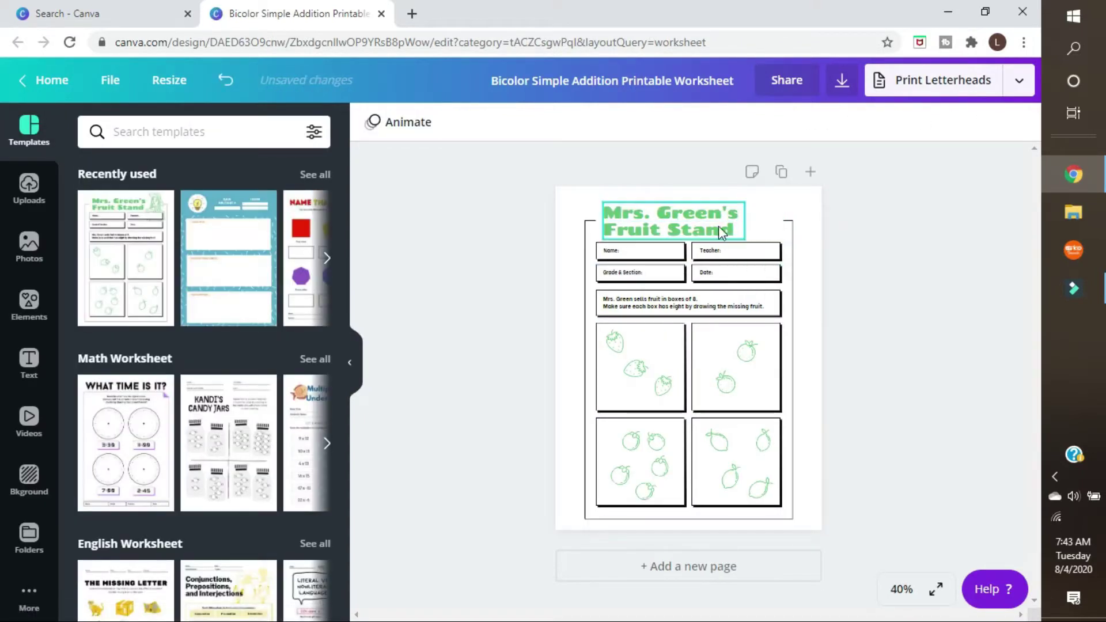
Replace the worksheet's title text with "My fruit stand"
click(714, 230)
click(714, 230)
drag(736, 232, 615, 213)
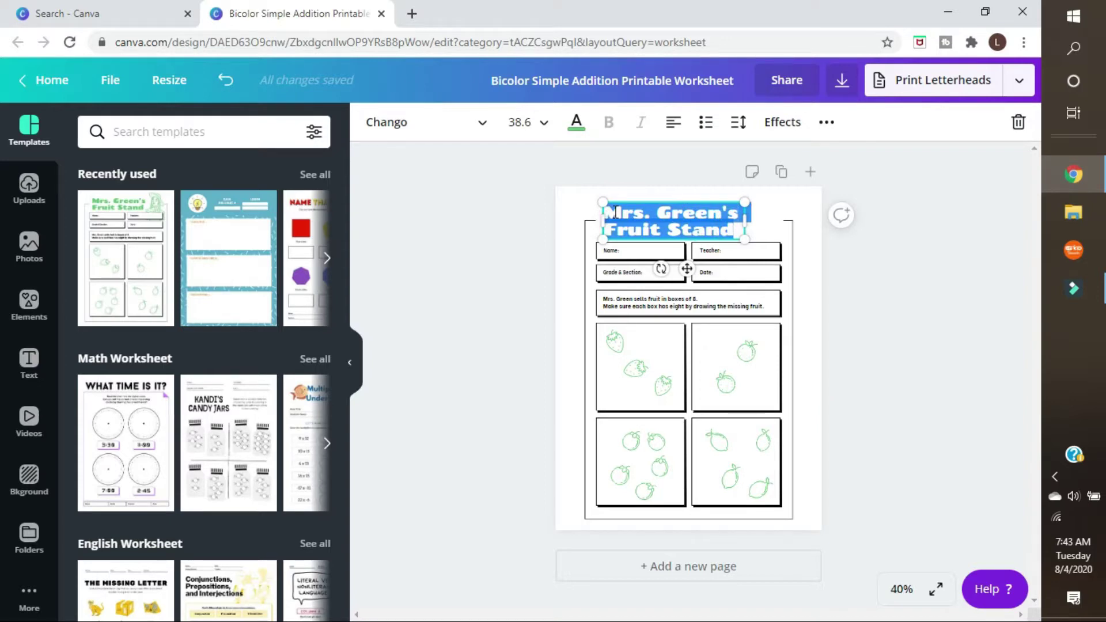
text(My)
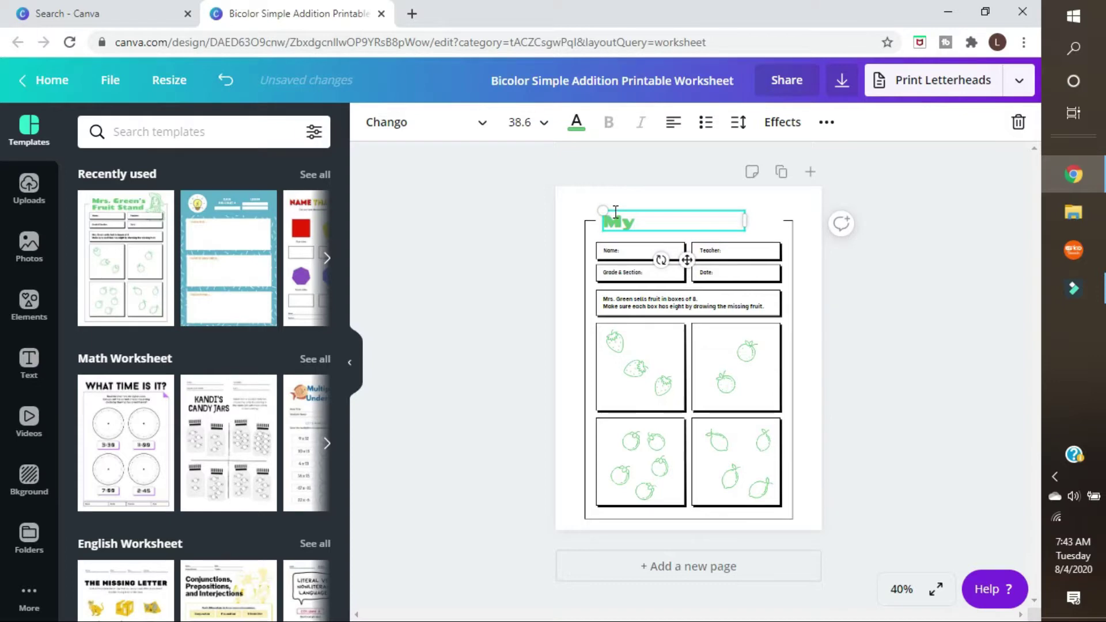
text( fruit stand)
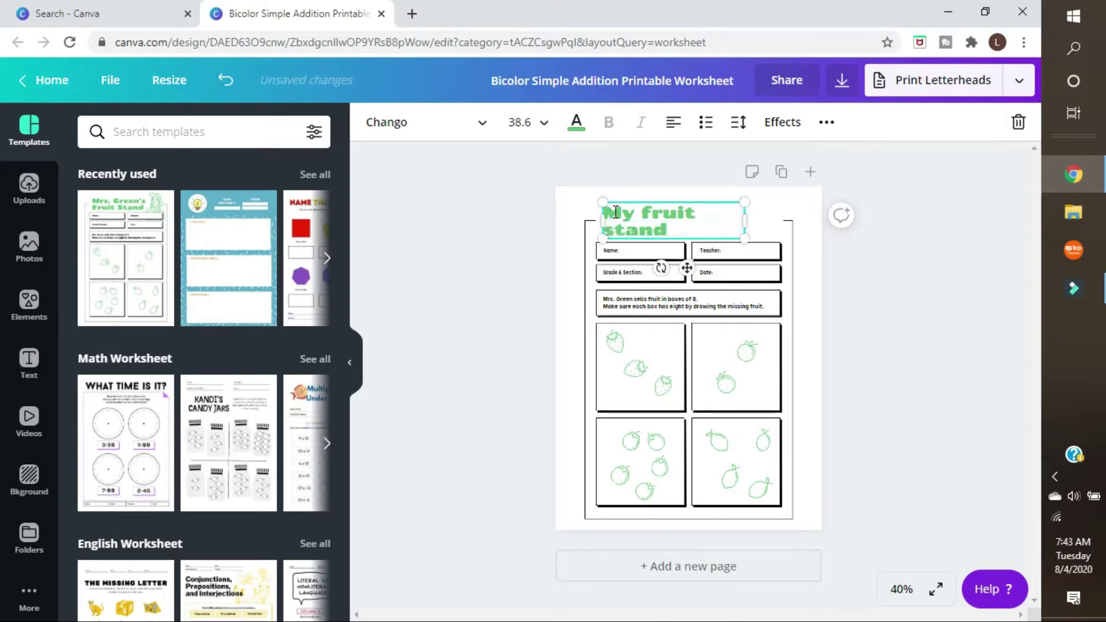
click(891, 316)
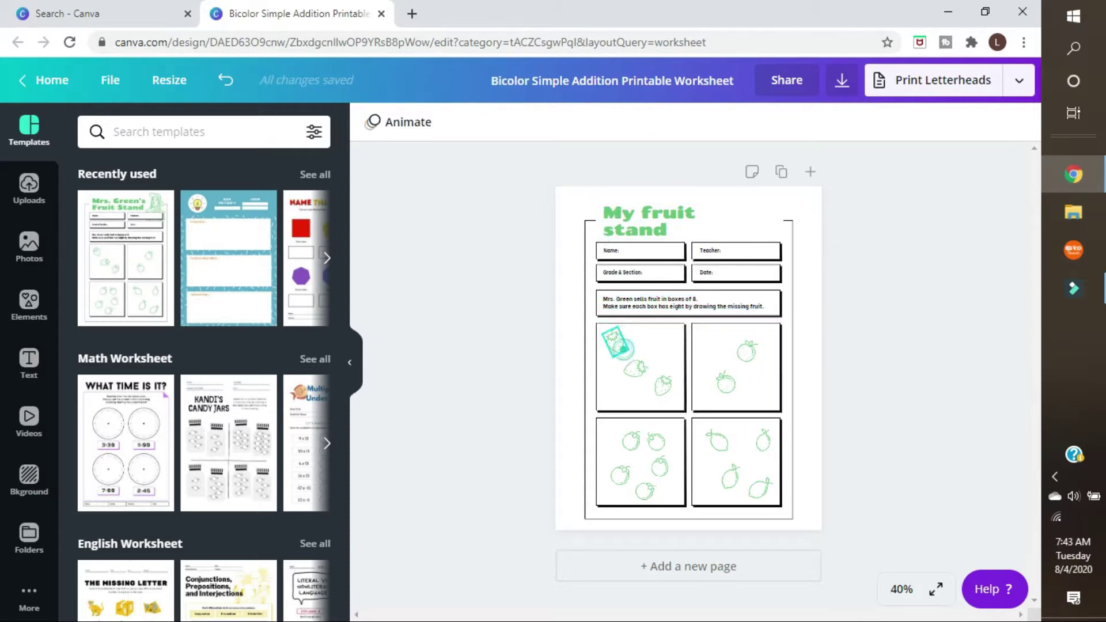
Close the fruit stand worksheet and start a blank worksheet design from the template results
click(634, 364)
click(660, 389)
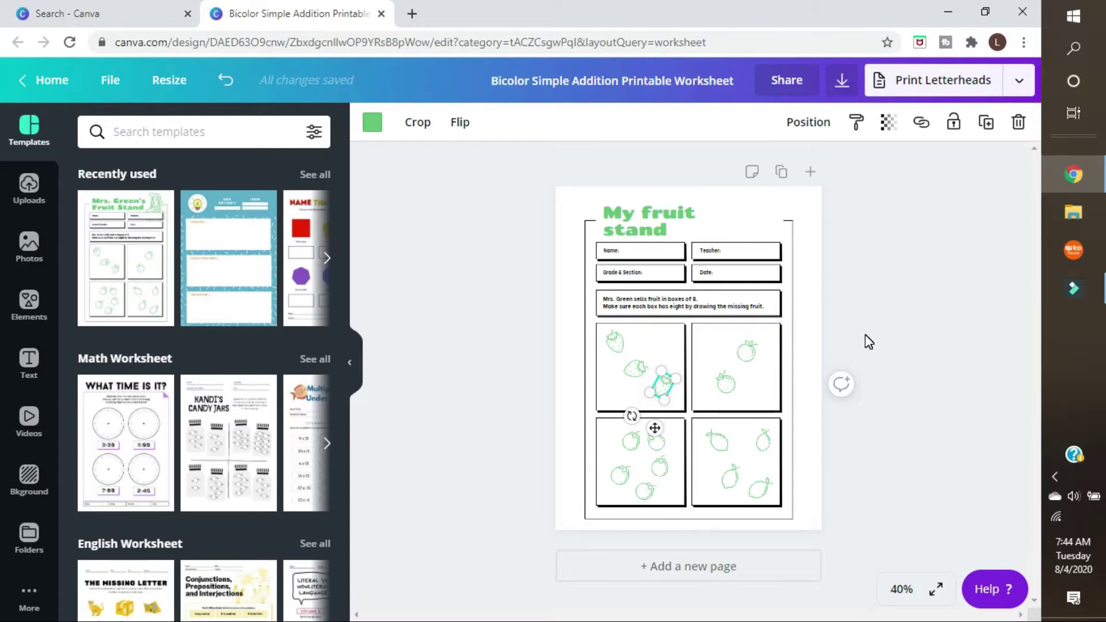
click(382, 14)
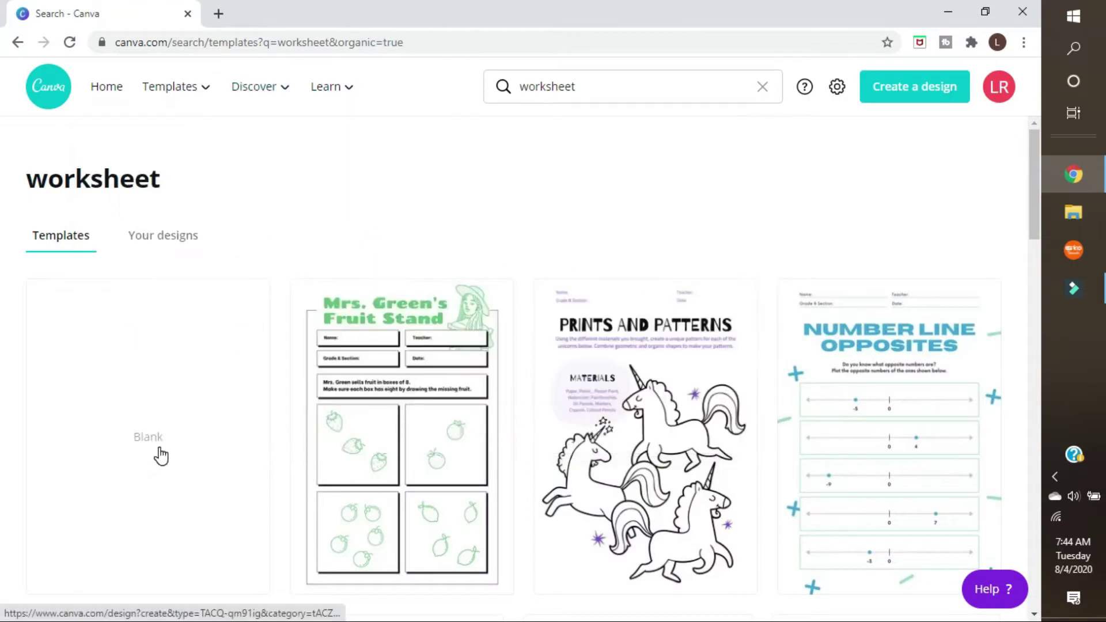
click(158, 439)
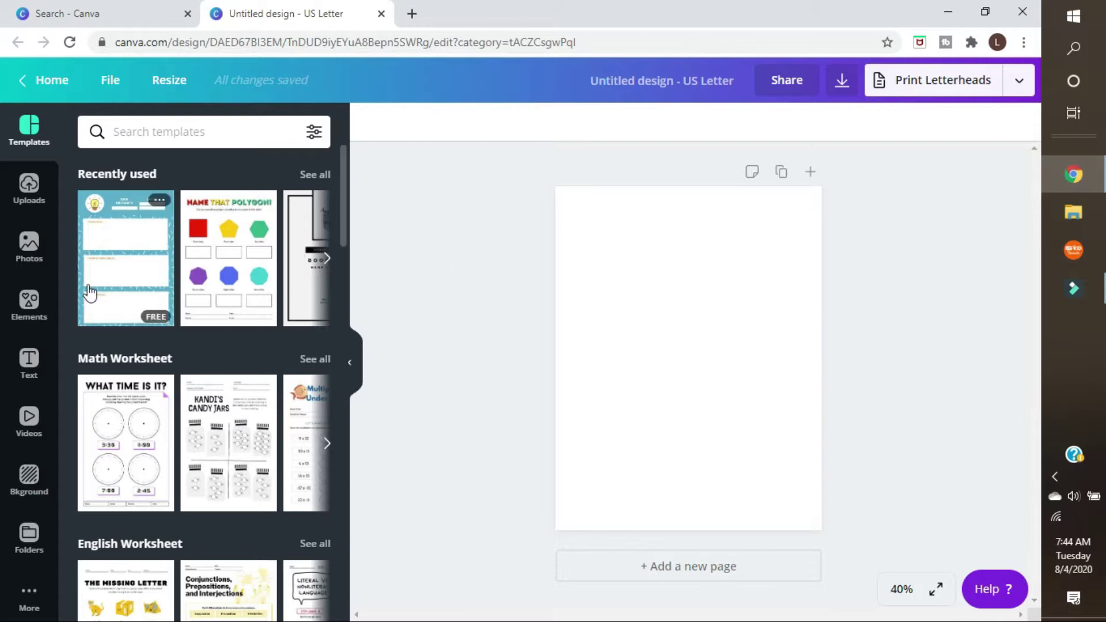
Search the elements for "lion" and add the standing cartoon lion with the red mane to the page
click(30, 305)
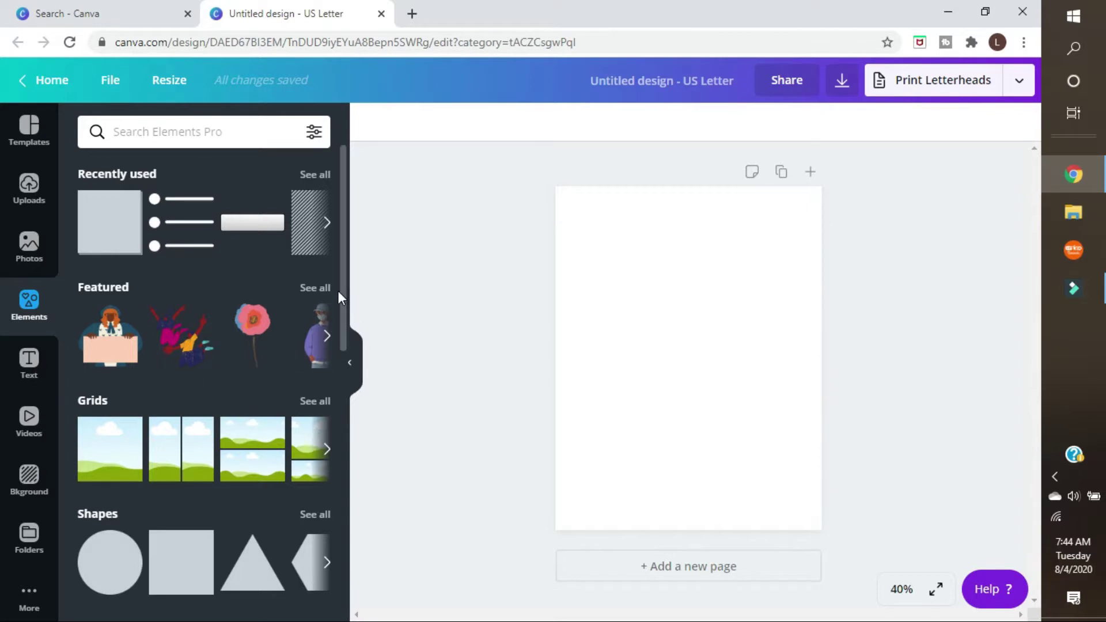
drag(345, 286, 353, 257)
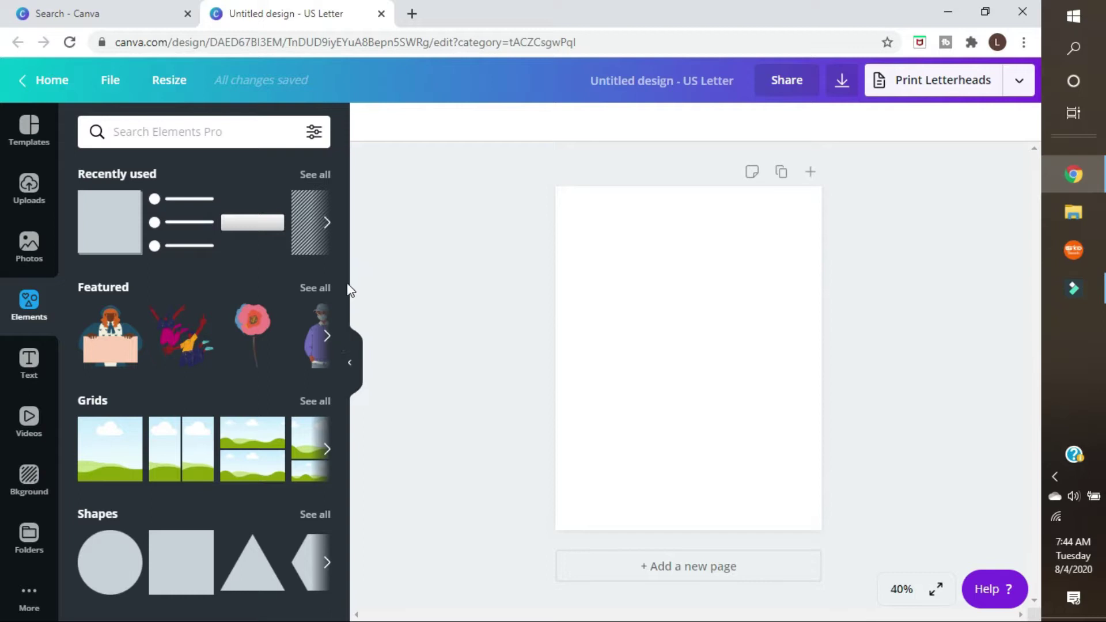
click(175, 131)
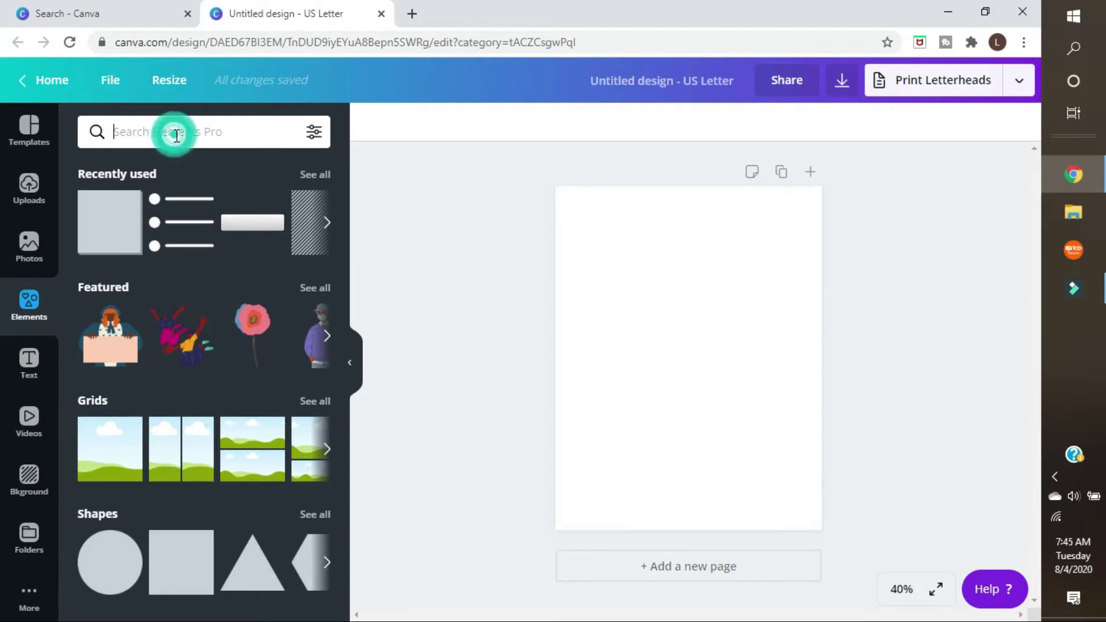
text(lion)
key(Return)
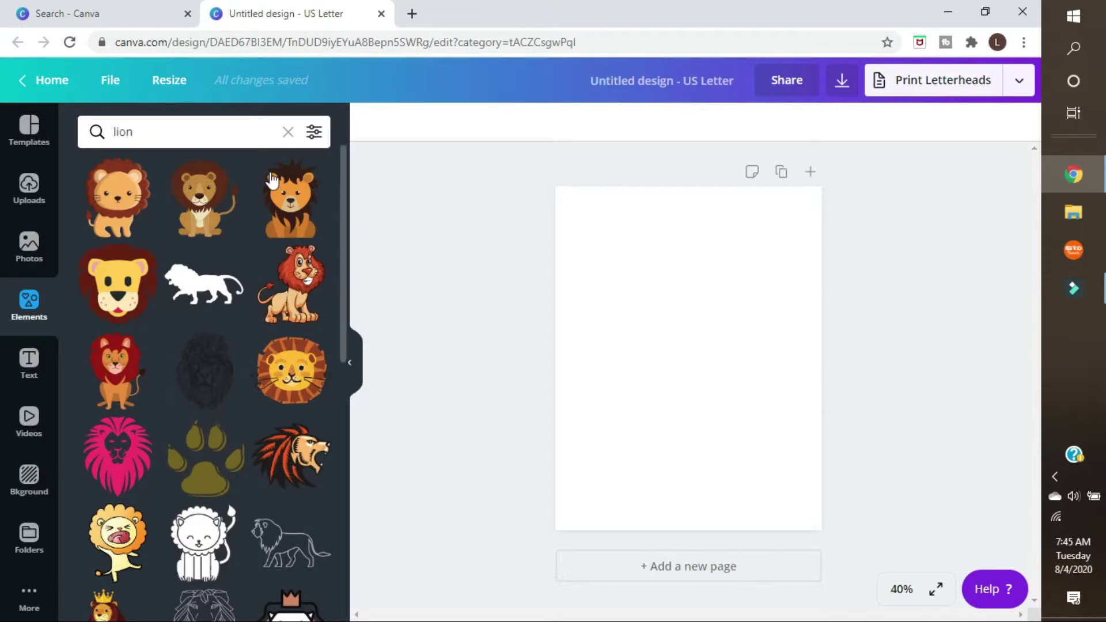
click(293, 287)
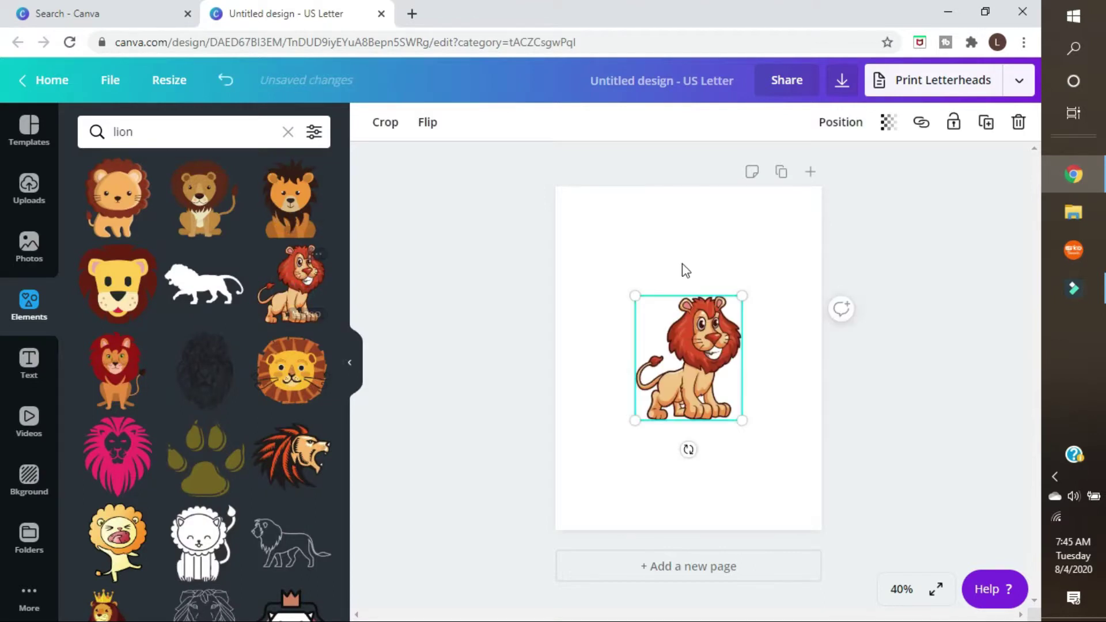
Shrink the lion to a small picture and place it in the upper-left corner of the page
drag(679, 342, 624, 254)
drag(689, 207, 648, 273)
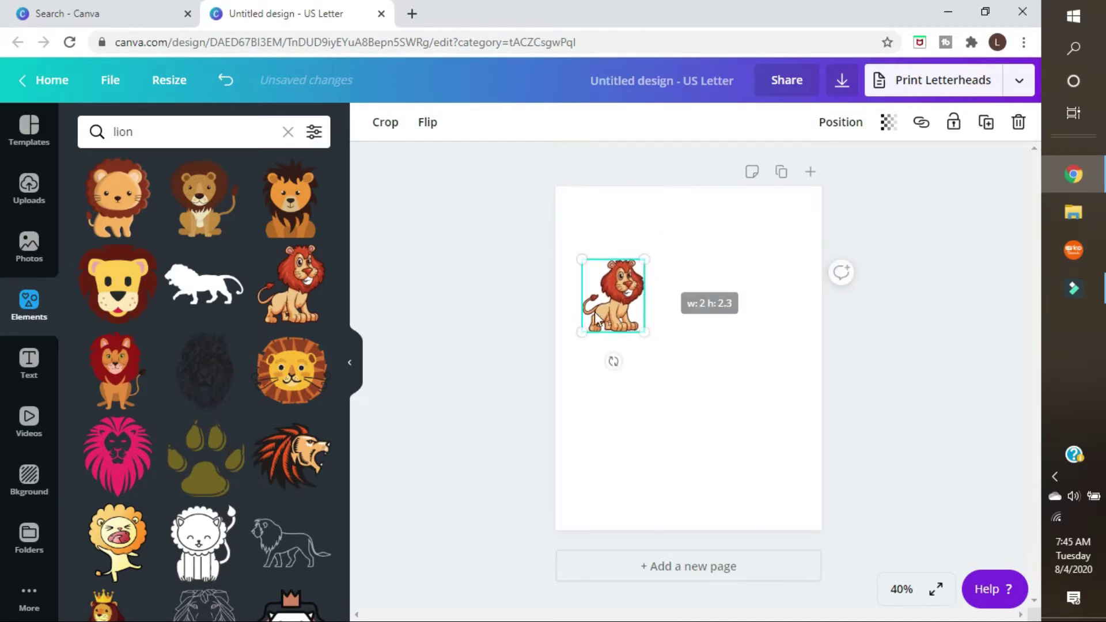
drag(599, 311, 603, 266)
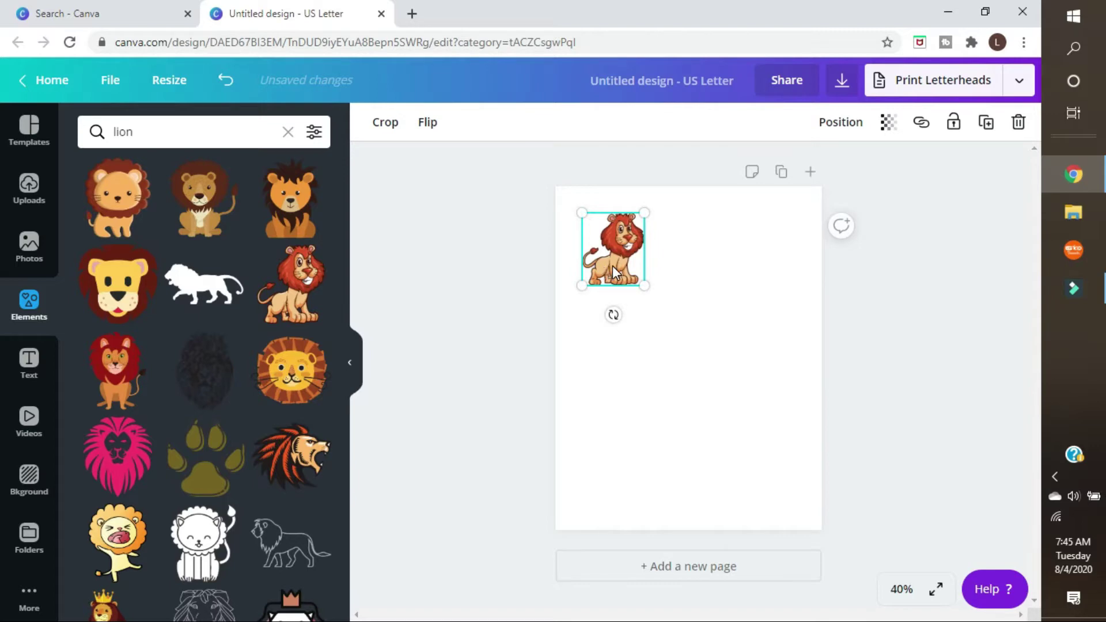
click(737, 330)
click(595, 248)
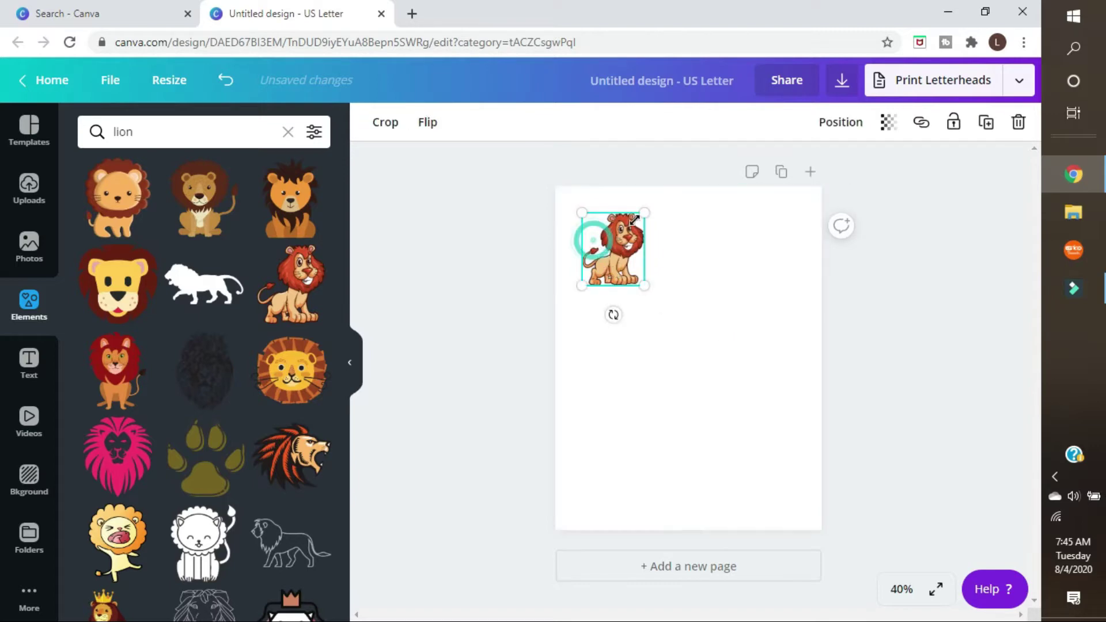
drag(644, 212, 615, 246)
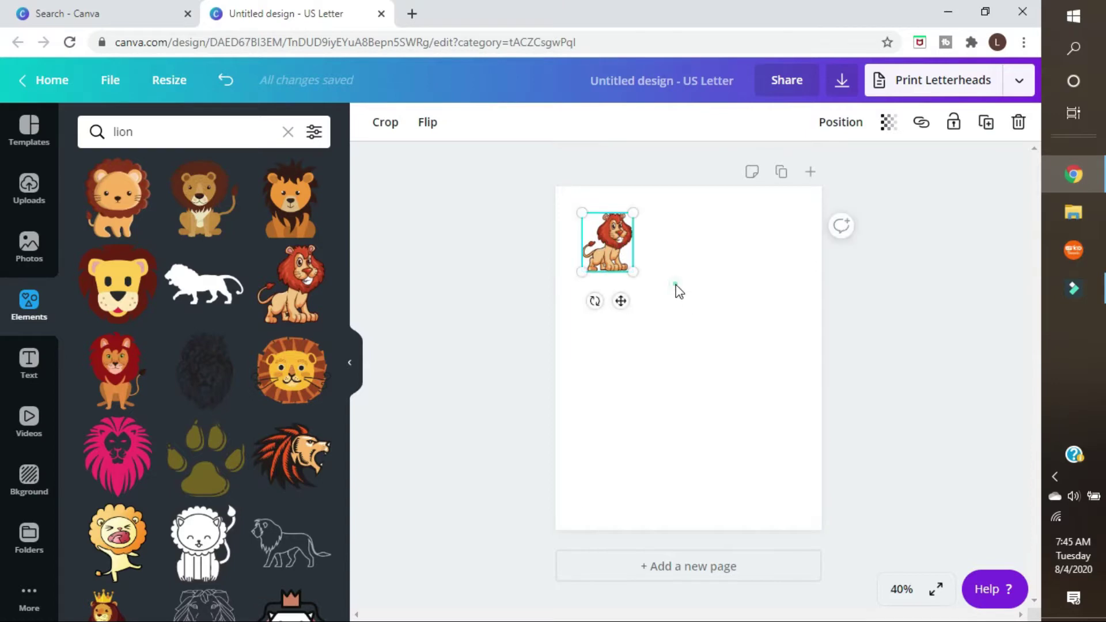
click(675, 285)
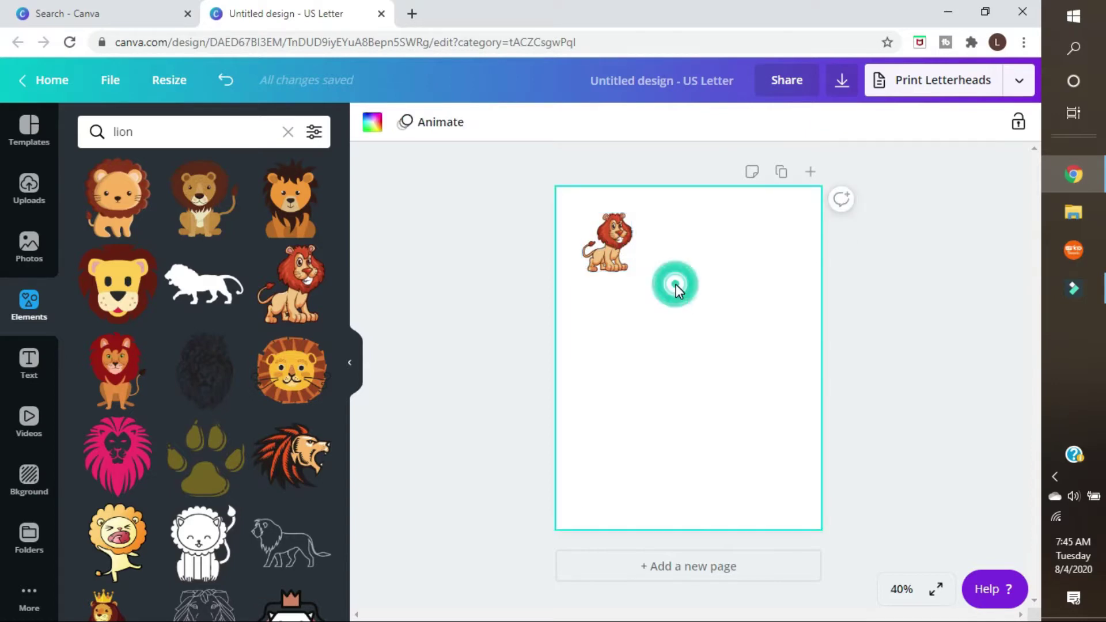
Search the elements for "circle" and add a thin circle outline to the page
click(148, 135)
key(BackSpace)
key(BackSpace)
key(BackSpace)
key(BackSpace)
text(circle)
key(Return)
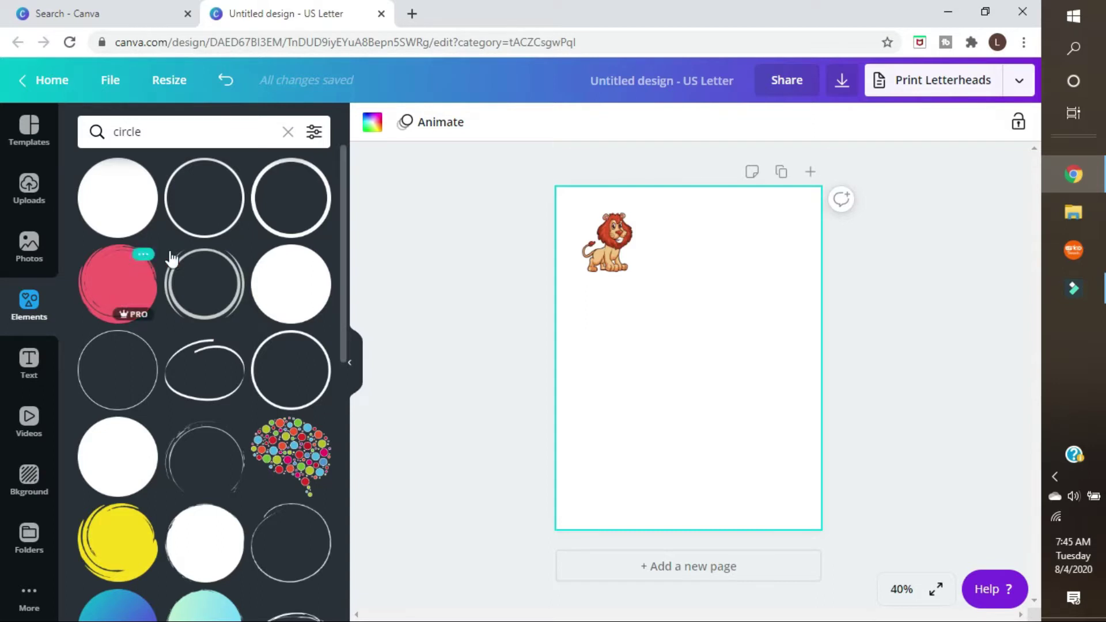
click(202, 220)
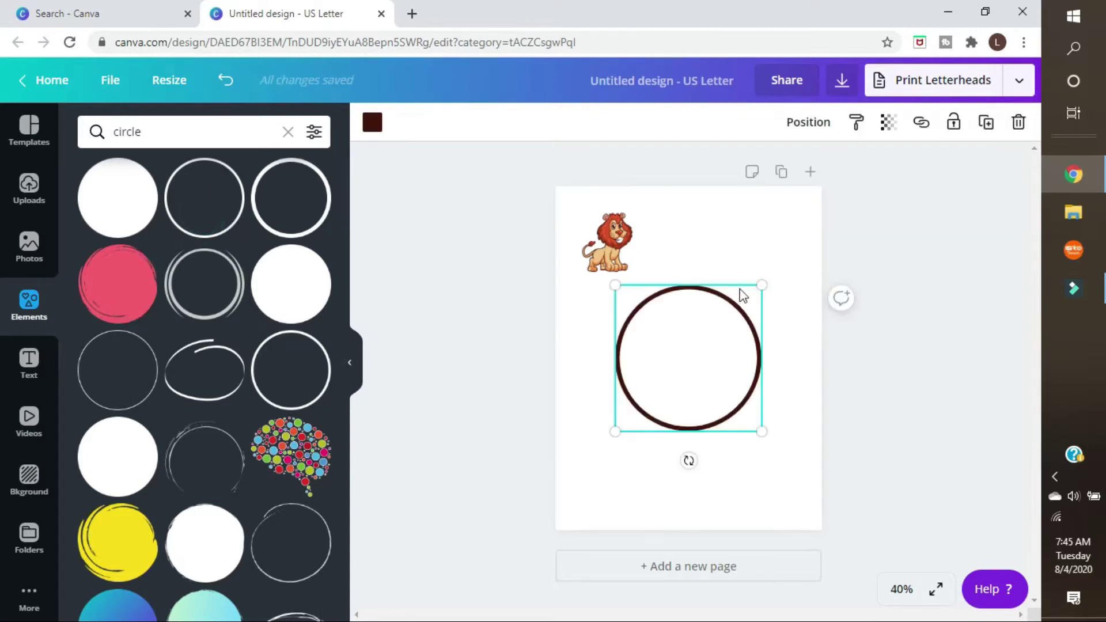
Shrink the circle to slightly smaller than the lion, set it just right of the lion, and nudge the lion left
drag(761, 285, 680, 252)
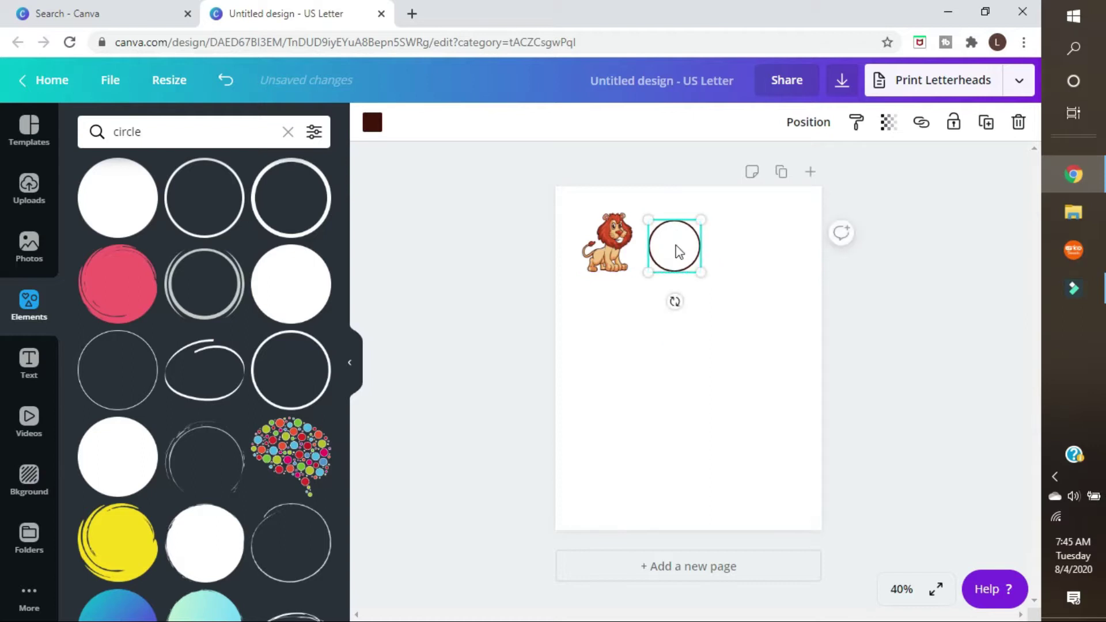
click(610, 247)
drag(609, 247, 606, 247)
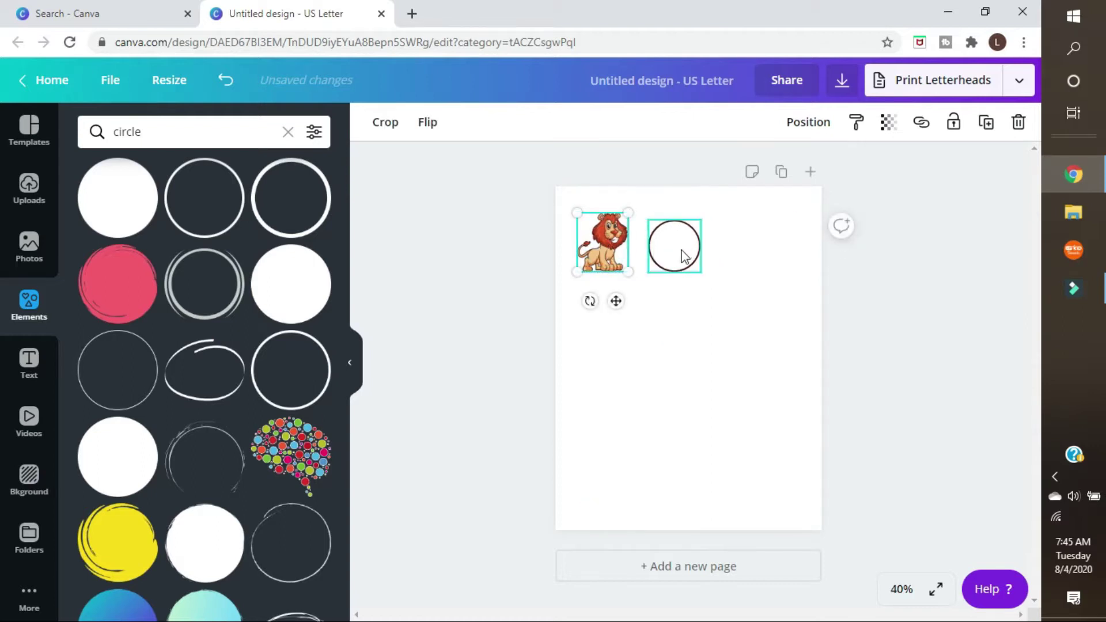
click(675, 252)
drag(698, 221, 677, 247)
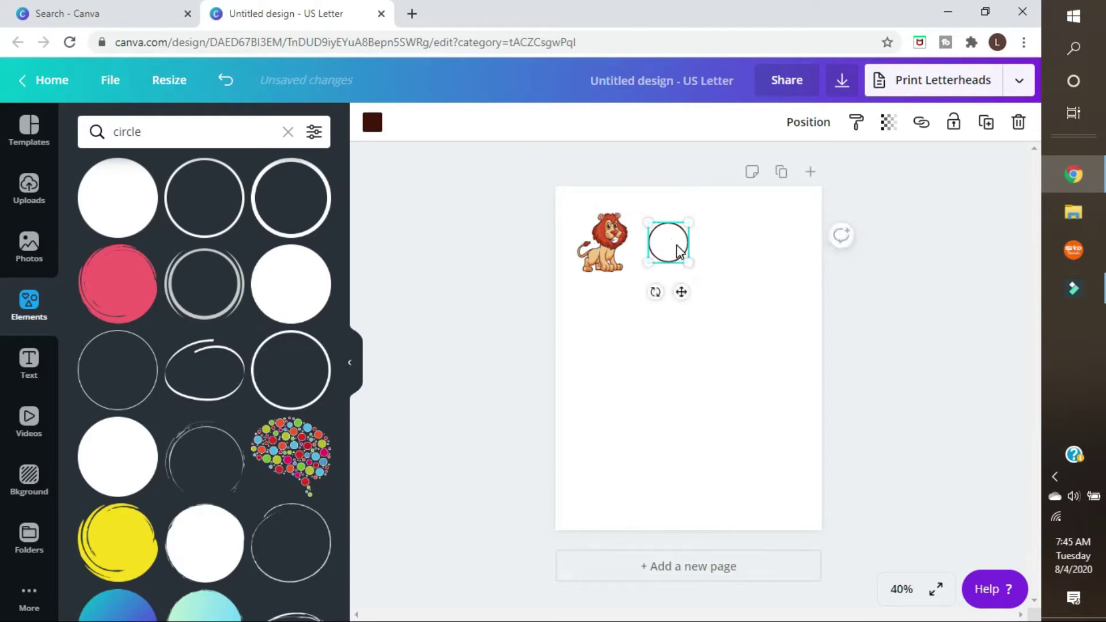
Copy the circle and place the duplicate directly to its right in the same row
right_click(677, 254)
click(715, 274)
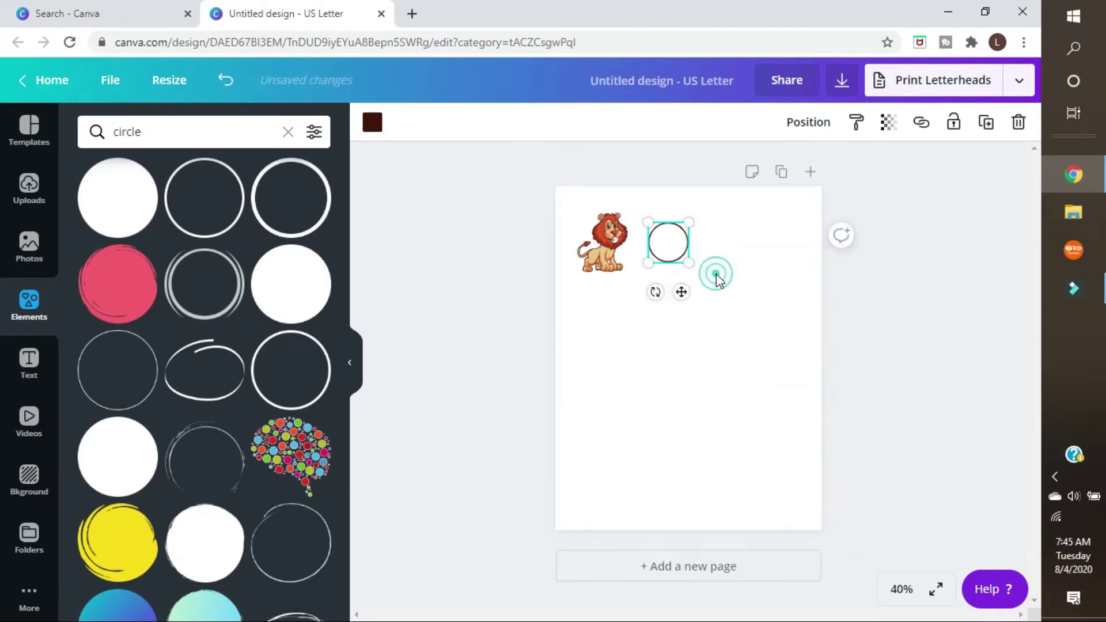
right_click(681, 330)
click(720, 378)
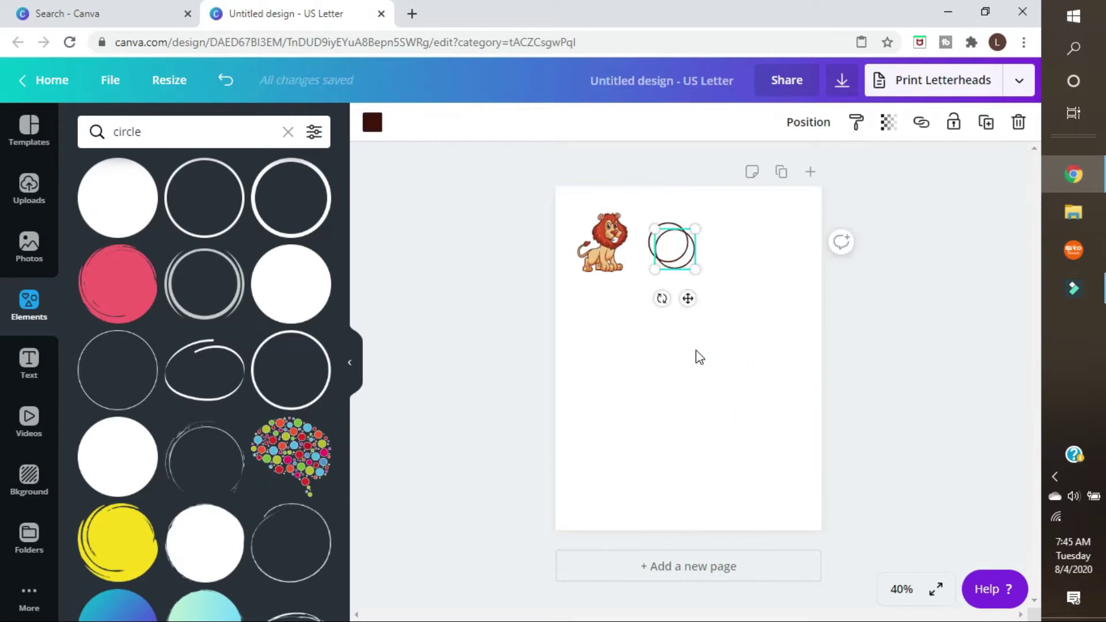
drag(670, 242, 716, 242)
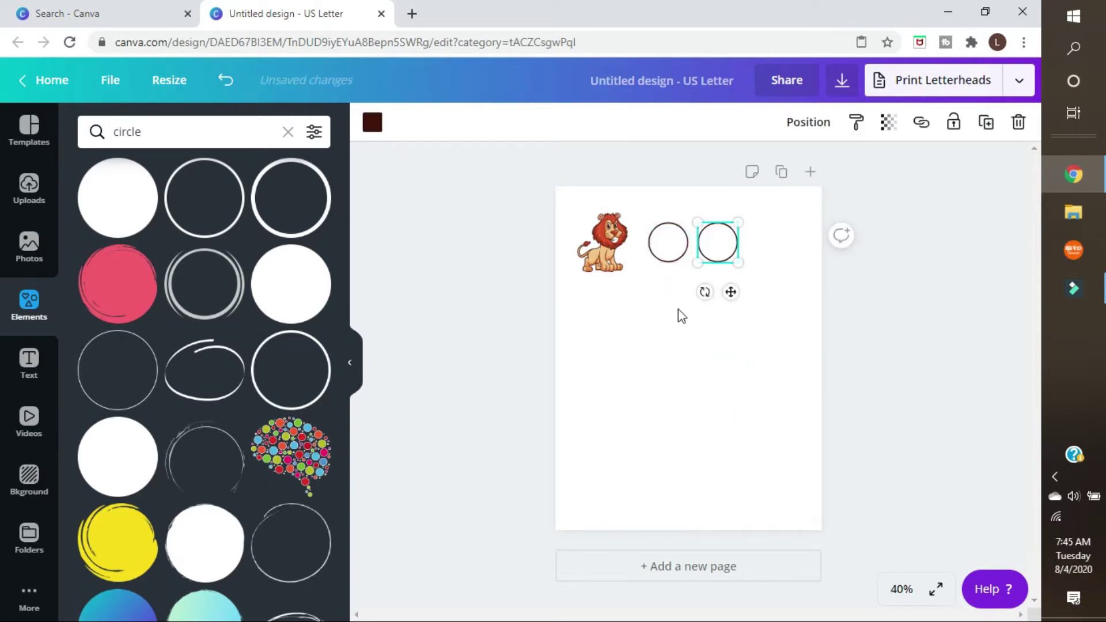
Paste a third circle at the right end of the row and space the three circles evenly
right_click(679, 313)
click(714, 365)
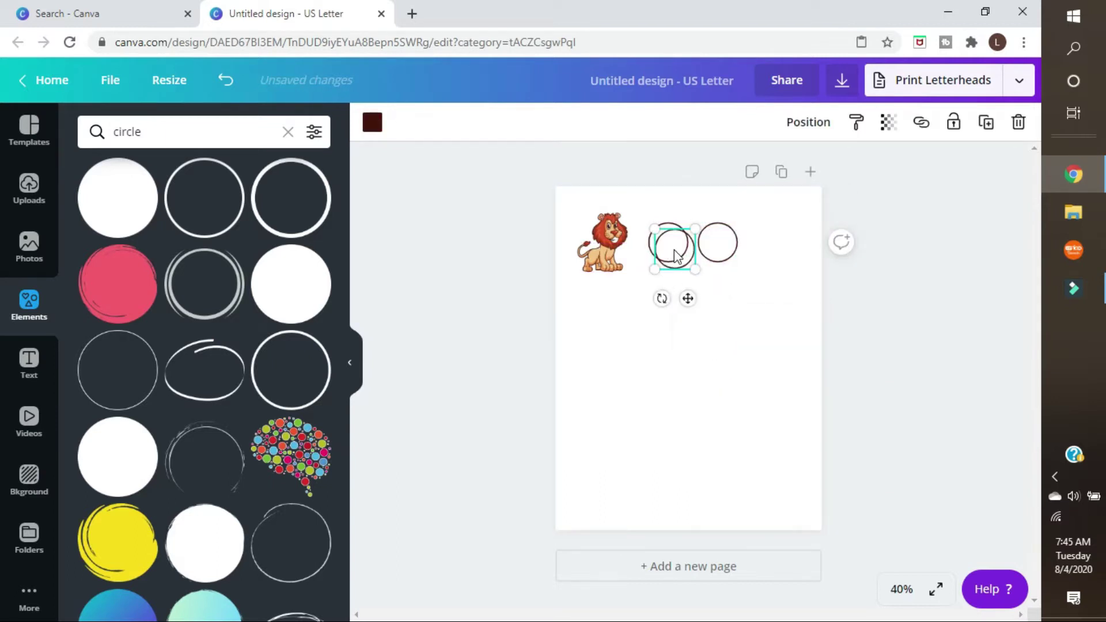
drag(671, 247, 778, 239)
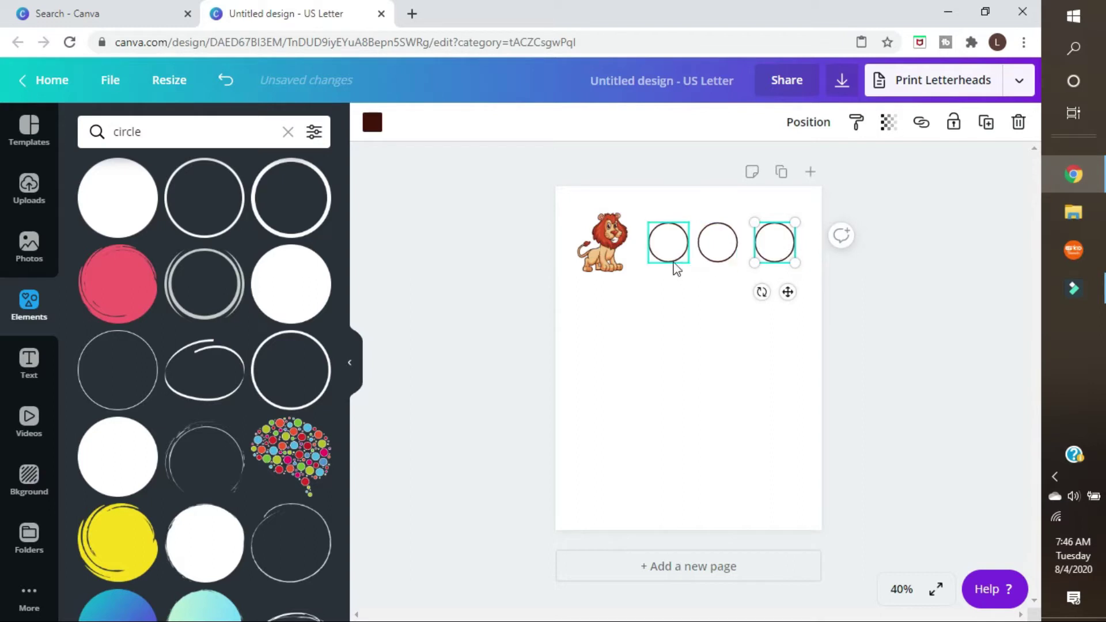
click(707, 327)
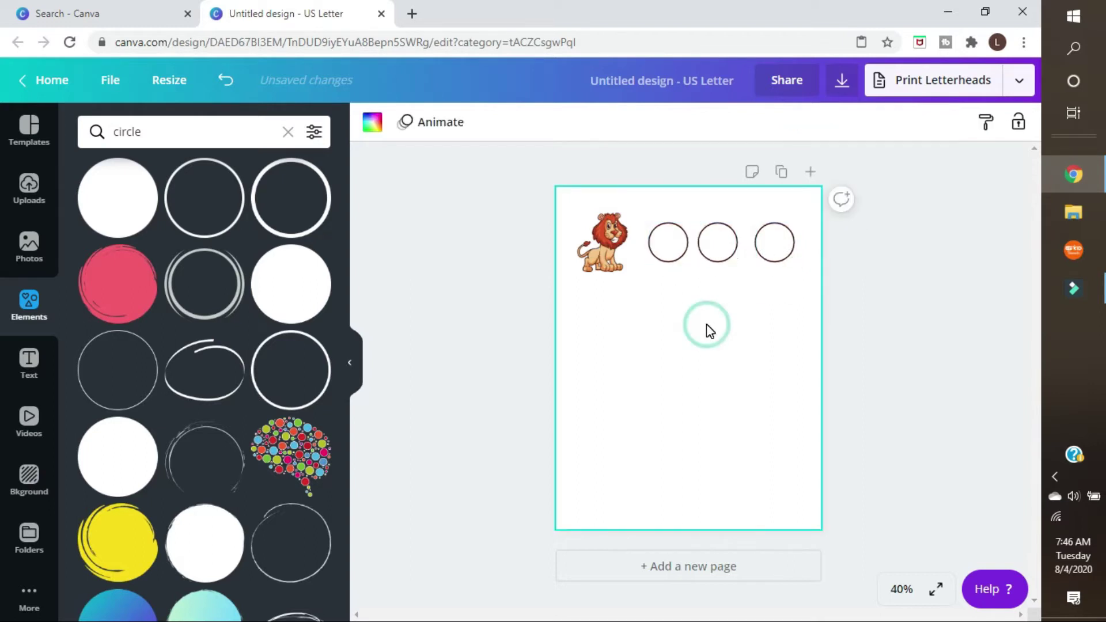
click(718, 242)
drag(717, 242, 722, 244)
click(723, 348)
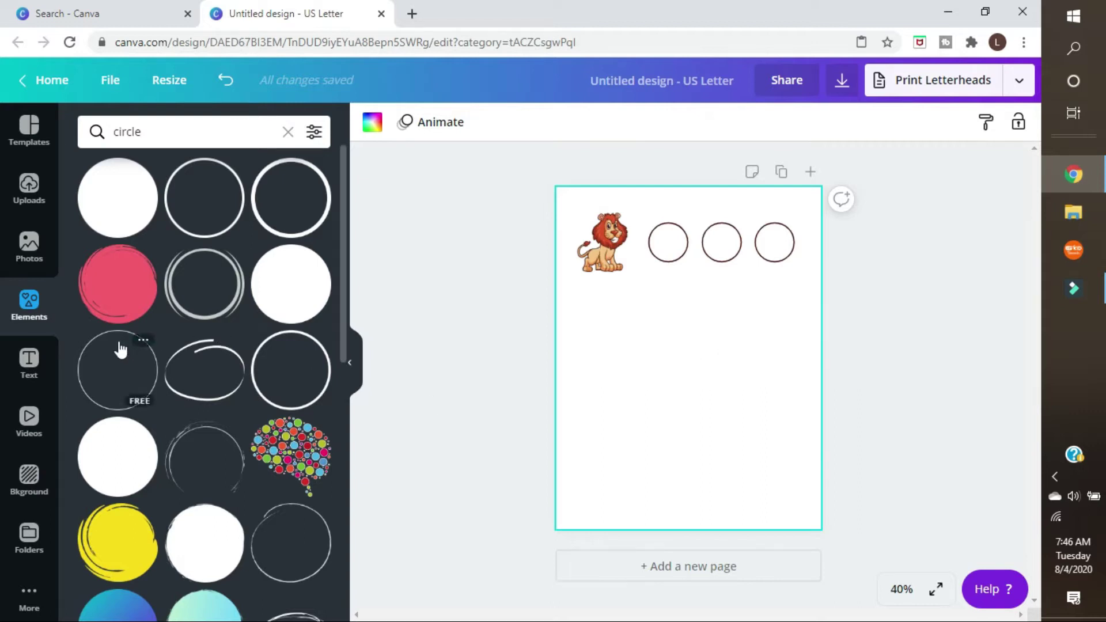
Search the elements for "hippo" and add the purple side-view hippo to the page
click(116, 137)
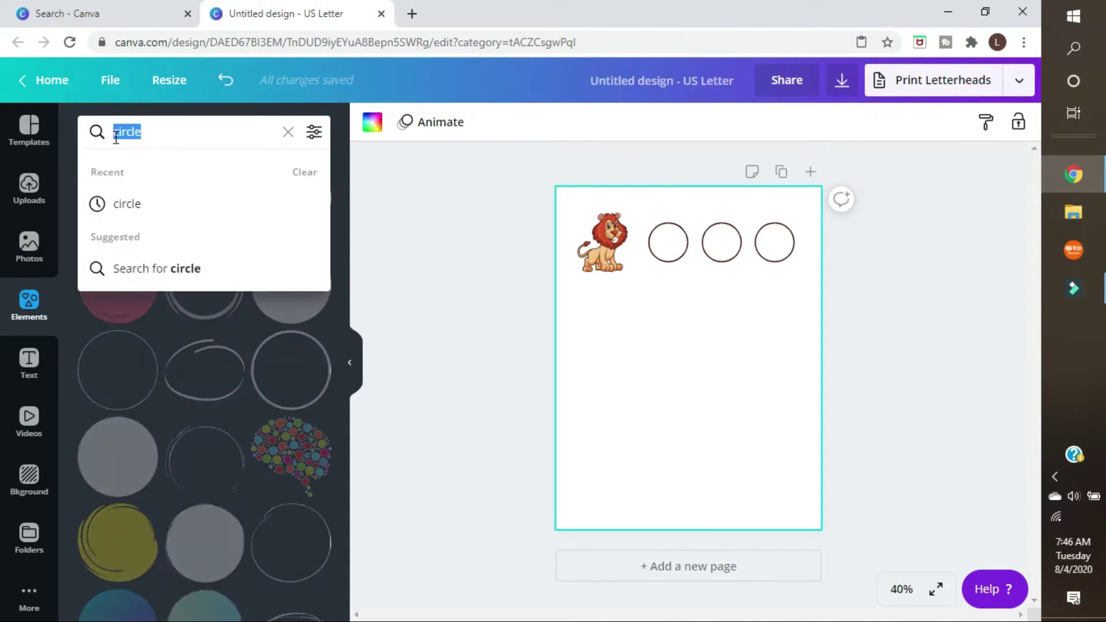
key(BackSpace)
text(hippo)
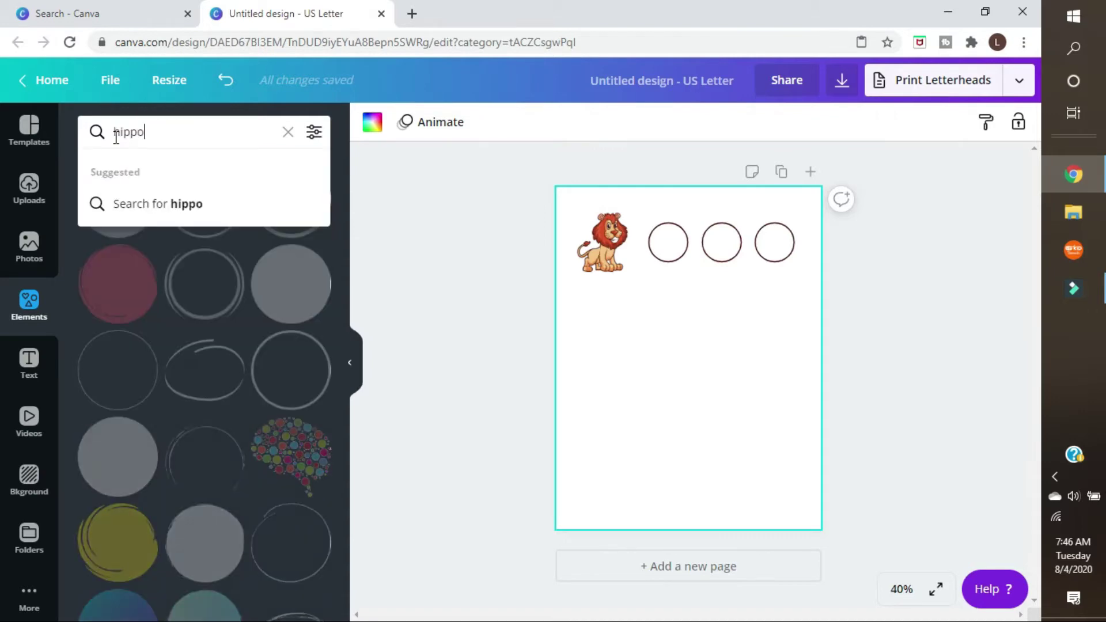
key(Return)
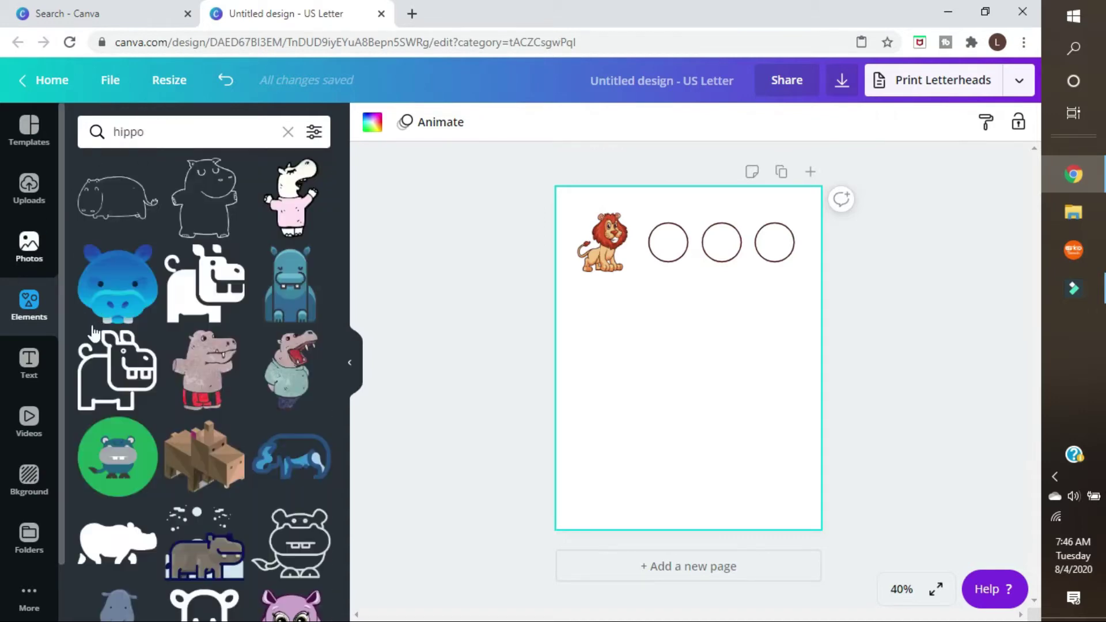
scroll(264, 381, down, 2)
scroll(259, 386, down, 2)
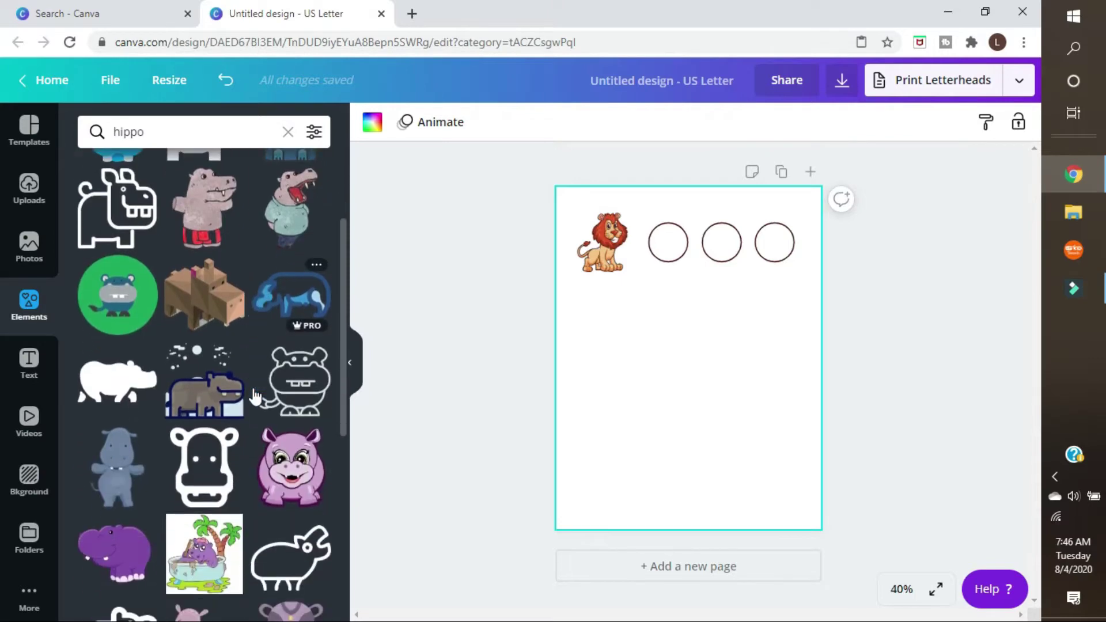
scroll(176, 495, down, 2)
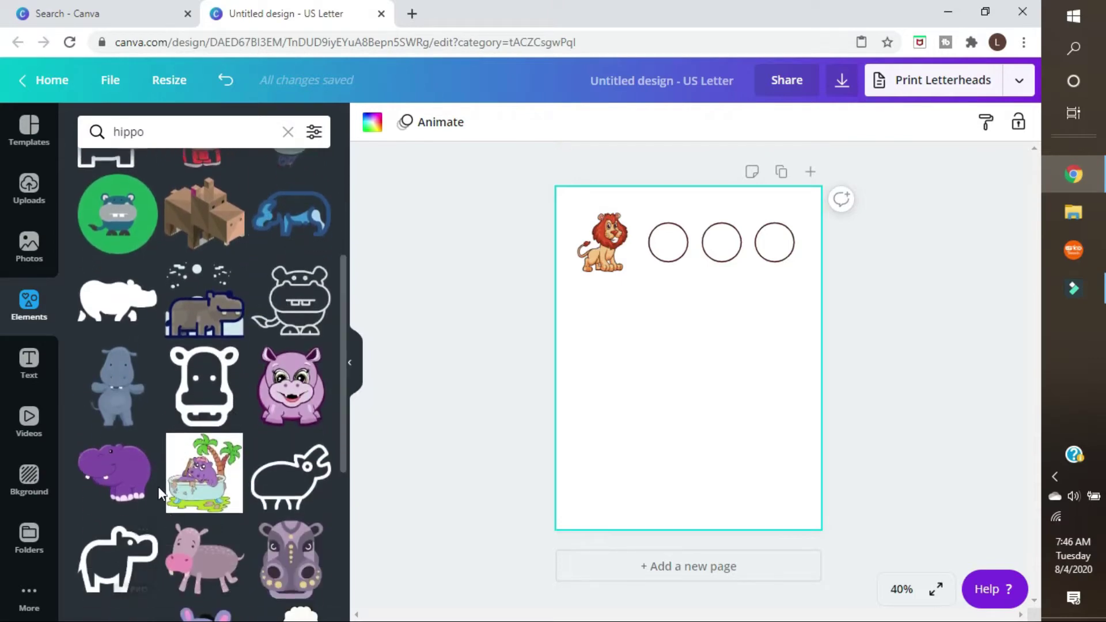
click(136, 469)
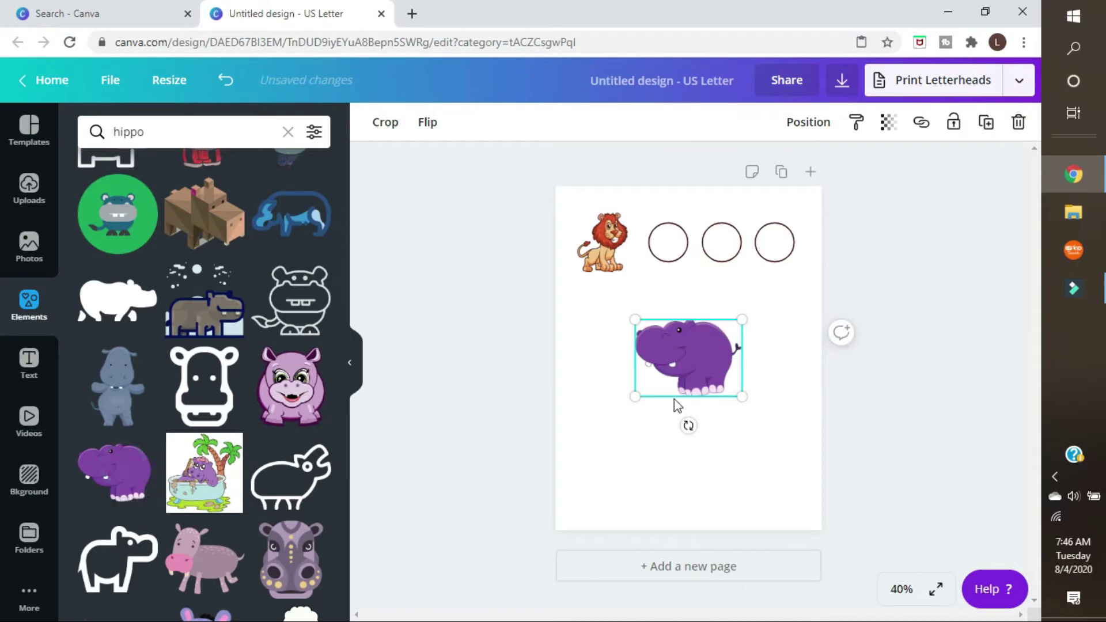
Shrink the hippo to about the lion's width and place it below the lion, aligned with the lion's left edge
drag(632, 318, 667, 346)
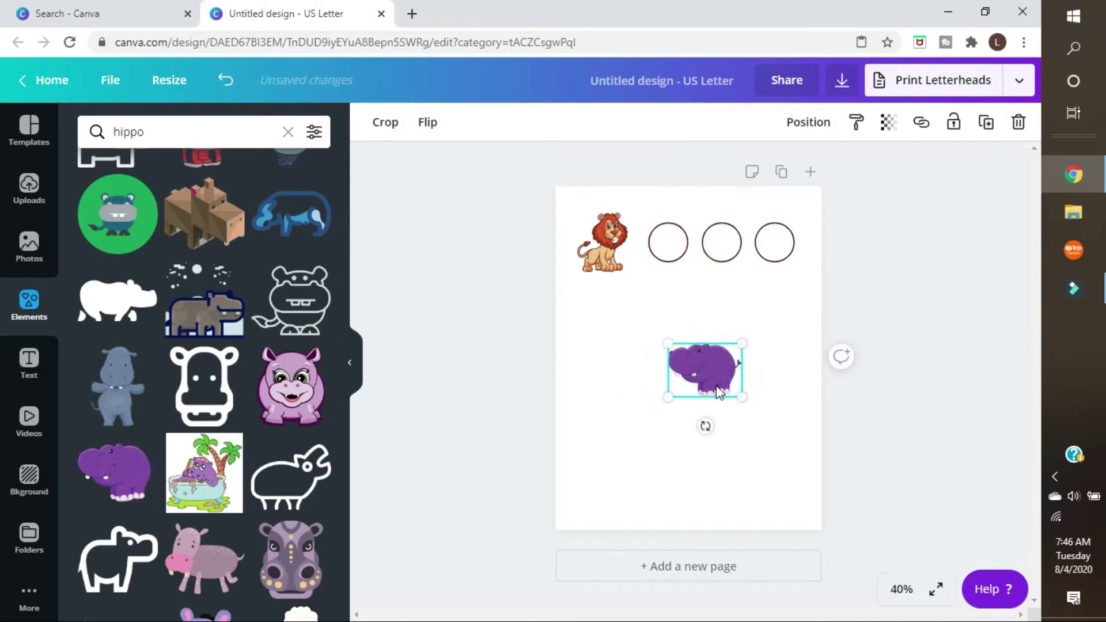
drag(713, 387, 622, 345)
drag(648, 303, 614, 340)
drag(615, 340, 615, 340)
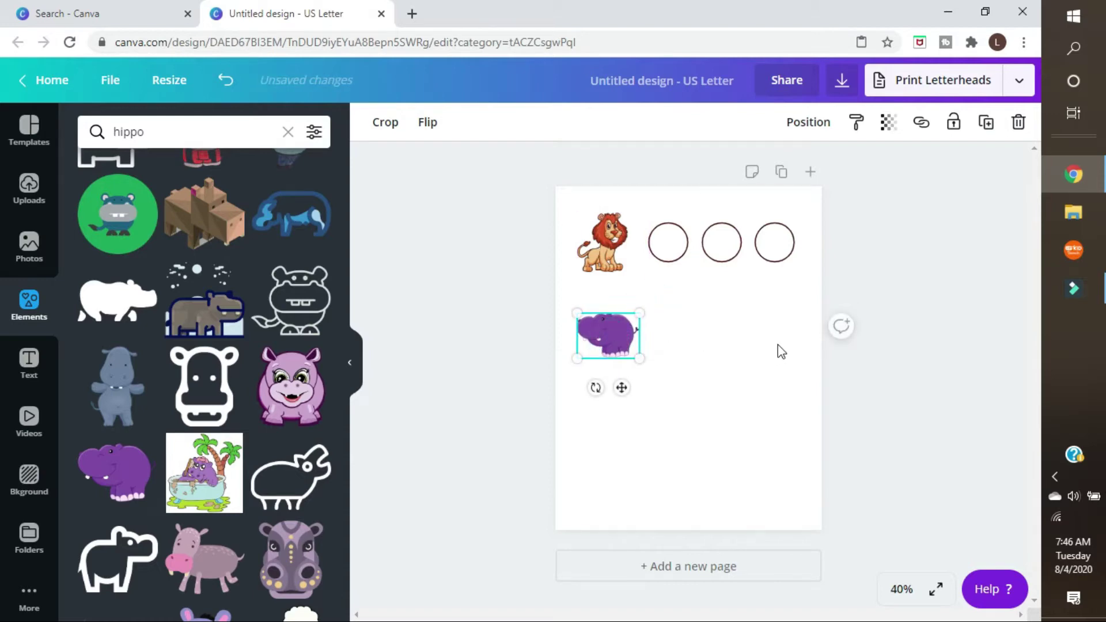
click(848, 275)
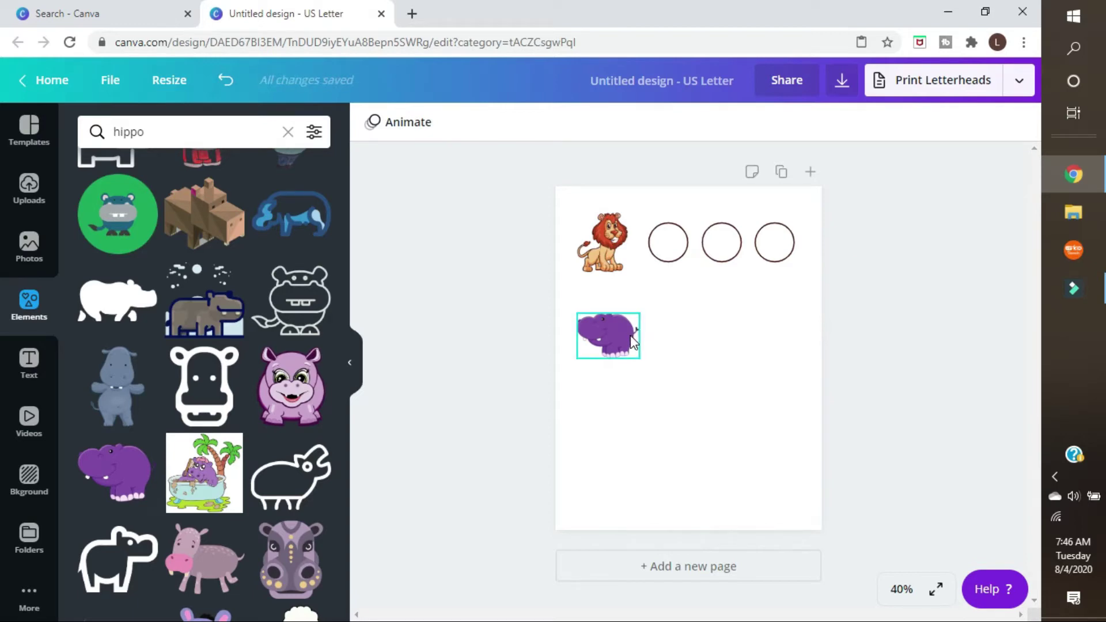
Search the elements for "triangle" and add the free thin triangle outline to the page
click(190, 136)
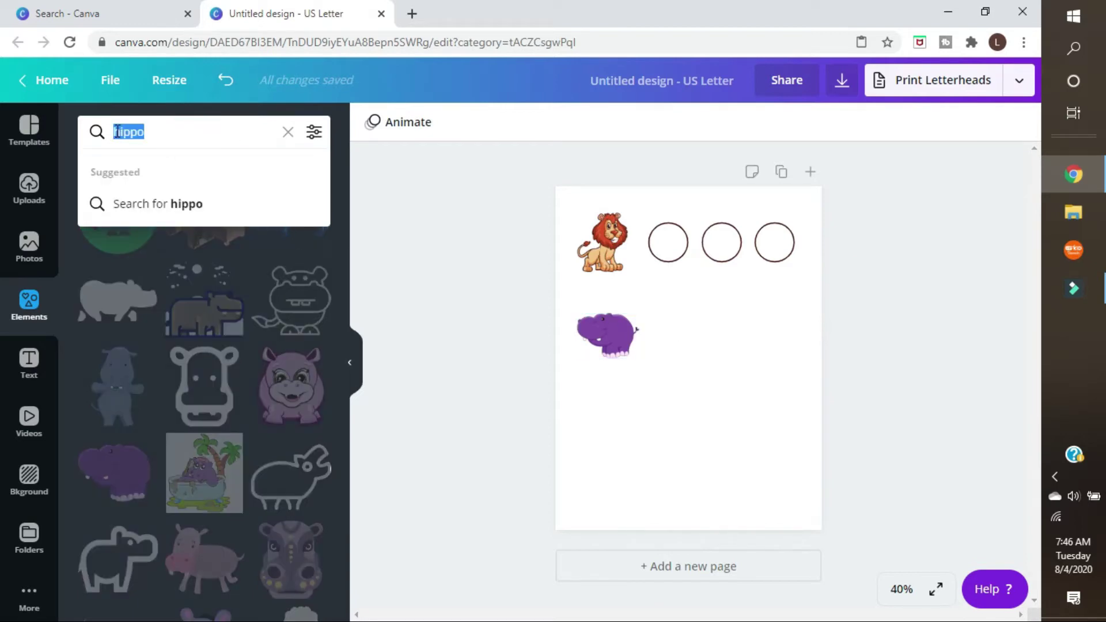
text(triangle)
key(Return)
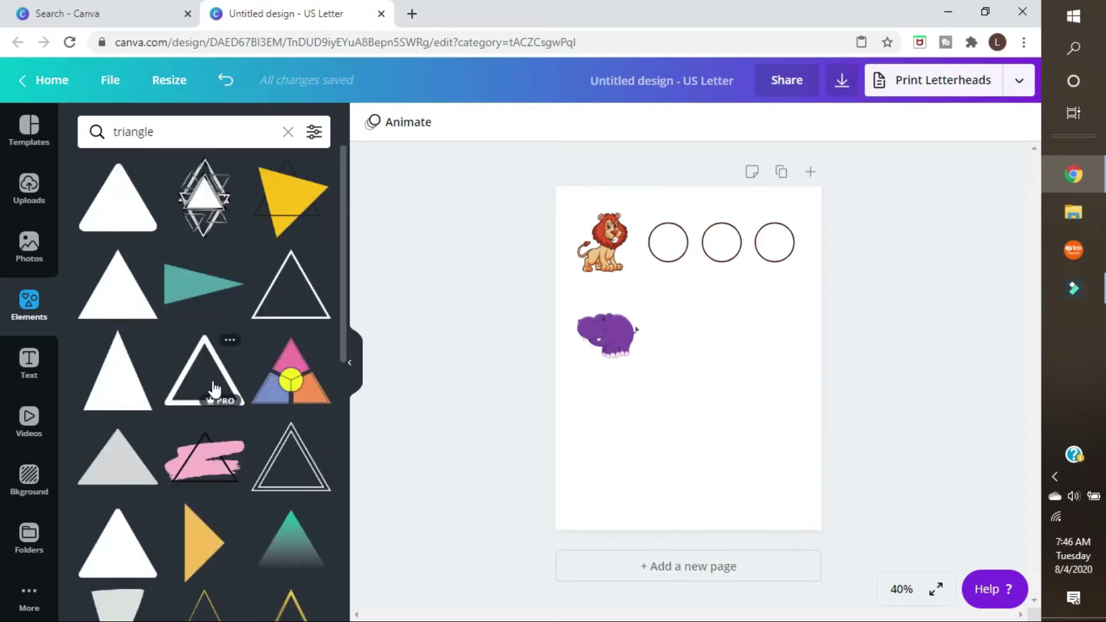
click(296, 306)
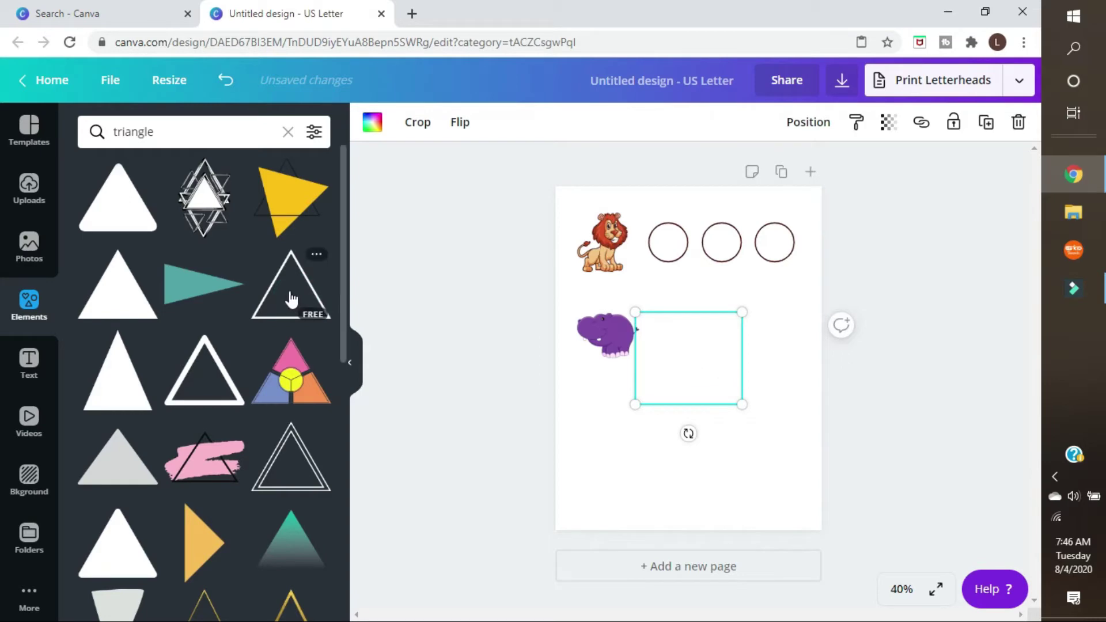
Move the triangle clear of the hippo and recolour its outline with the document's dark brown
drag(692, 358, 725, 357)
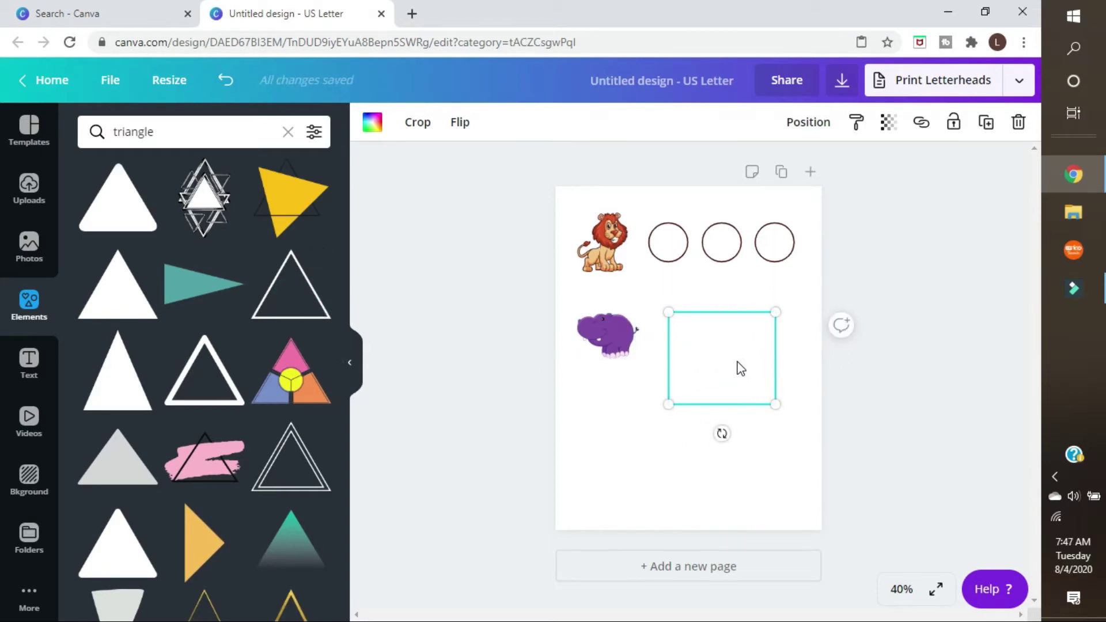
click(373, 127)
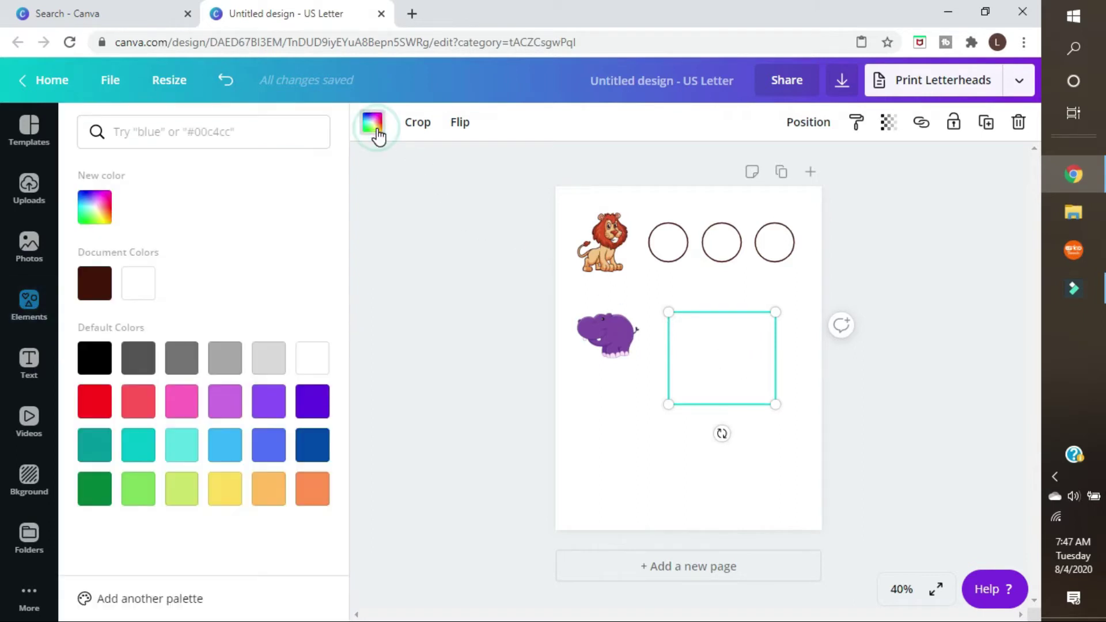
click(93, 293)
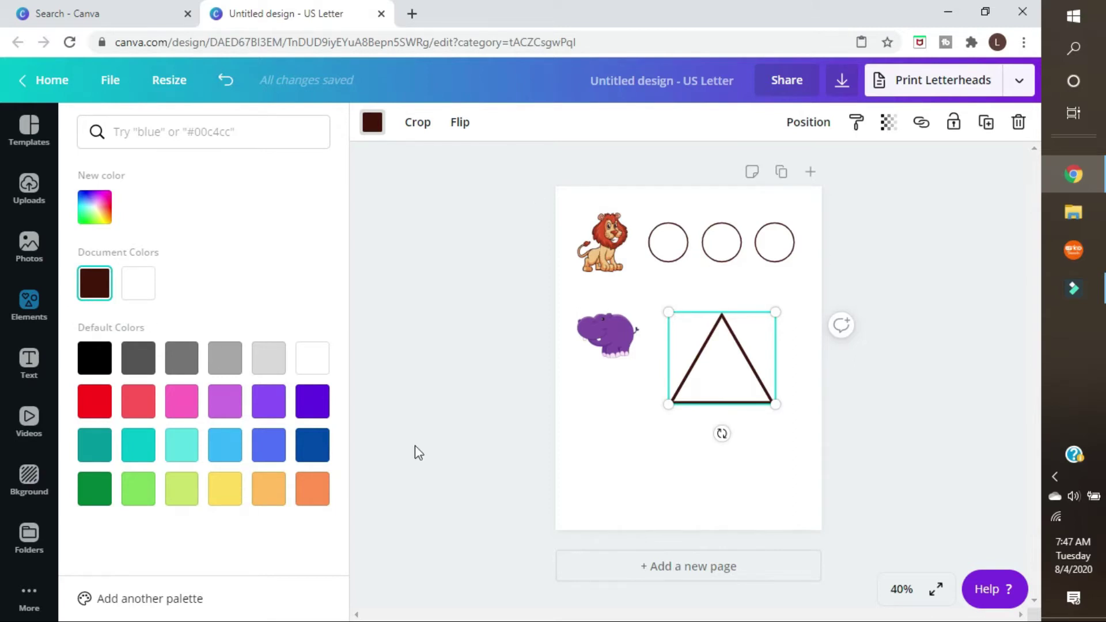
click(902, 337)
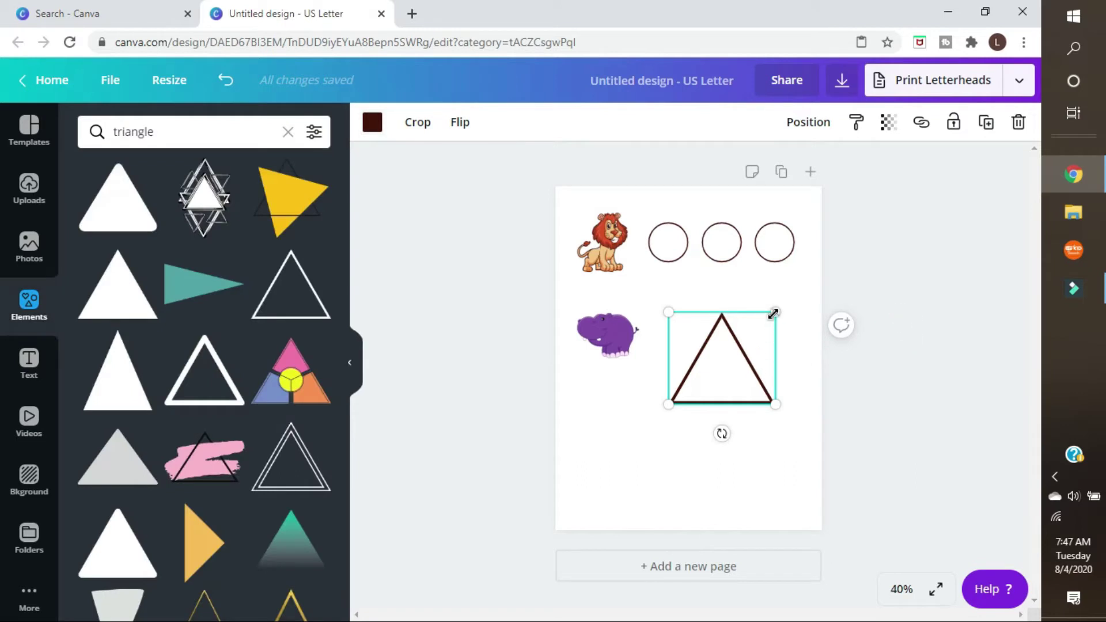
Shrink the triangle to about the hippo's height and place it just right of the hippo
drag(772, 313, 741, 339)
drag(714, 403, 691, 366)
drag(732, 305, 721, 311)
drag(686, 362, 680, 358)
drag(718, 310, 685, 346)
click(688, 353)
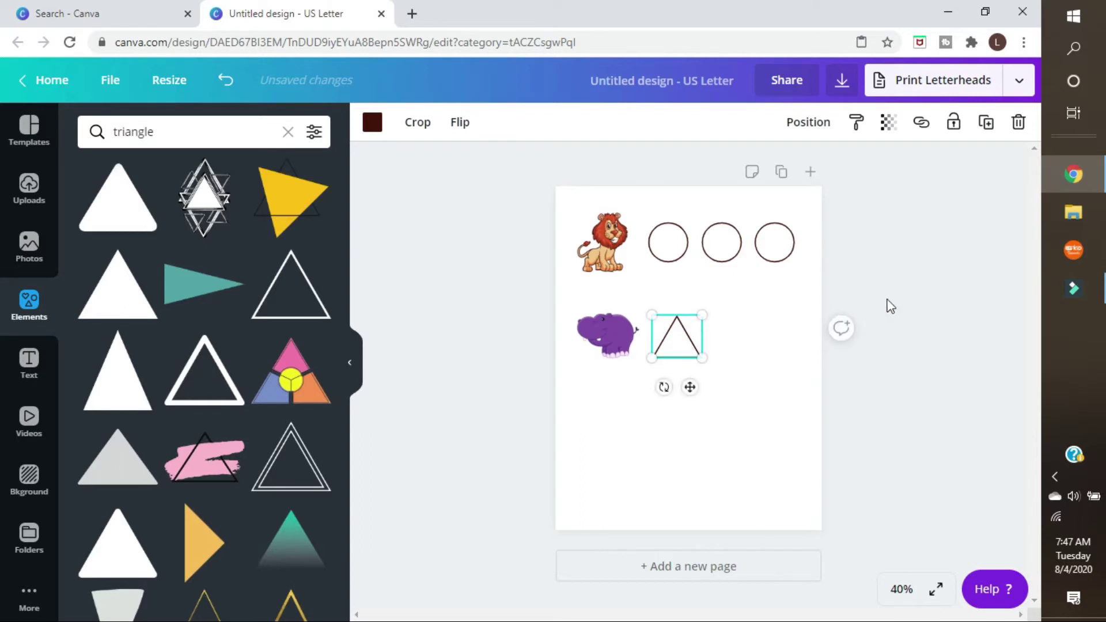
click(899, 286)
Copy the small triangle and paste two duplicates onto the page
right_click(690, 345)
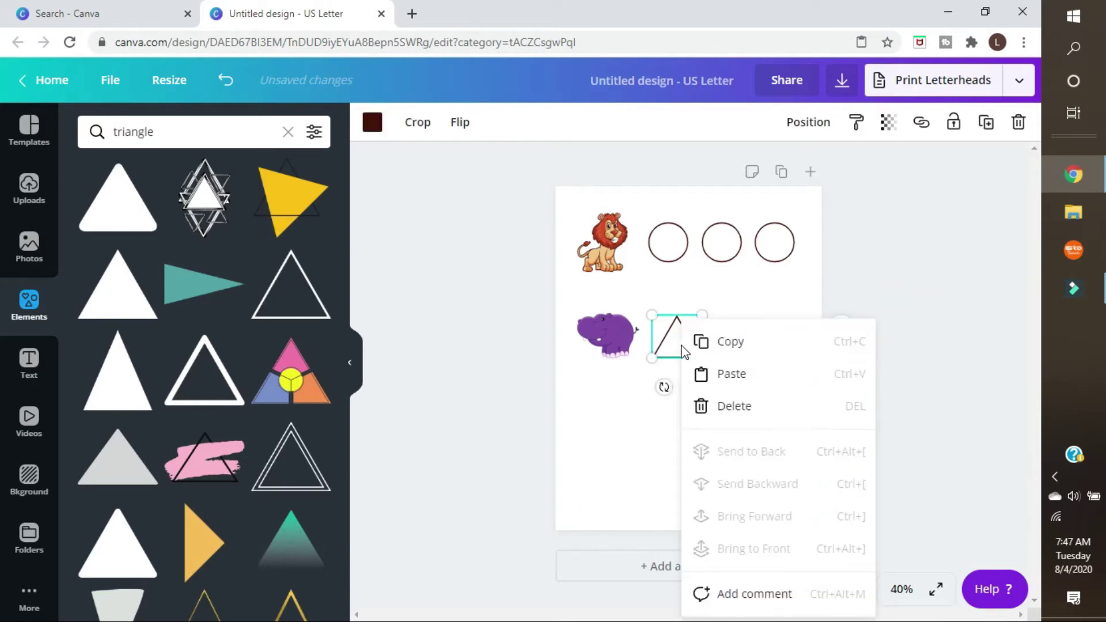
click(727, 342)
click(661, 427)
right_click(661, 429)
click(704, 467)
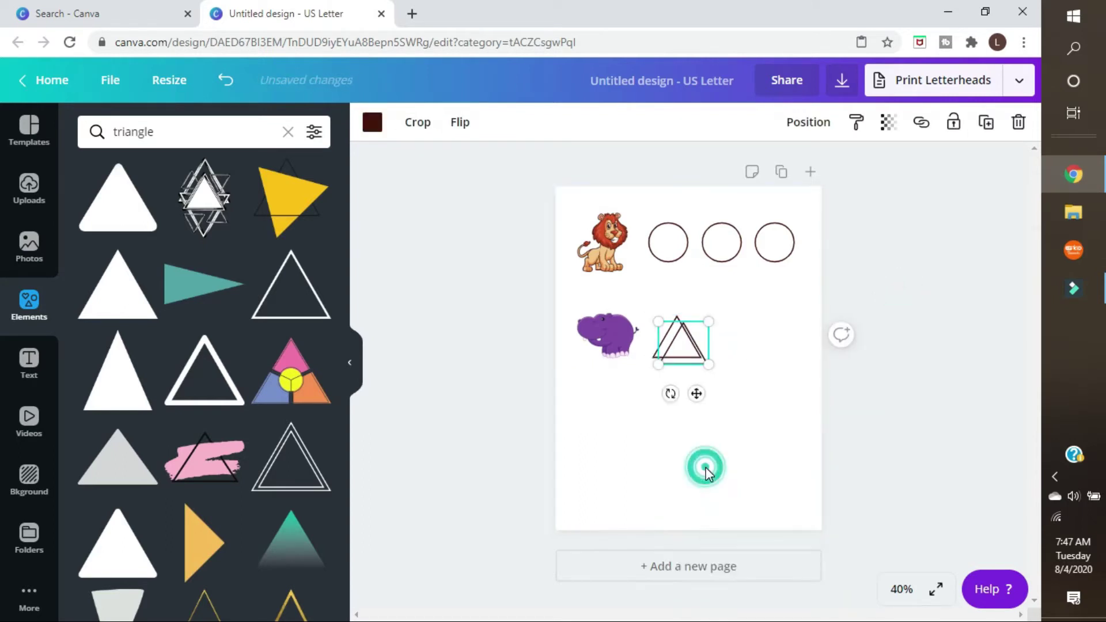
right_click(760, 404)
click(775, 451)
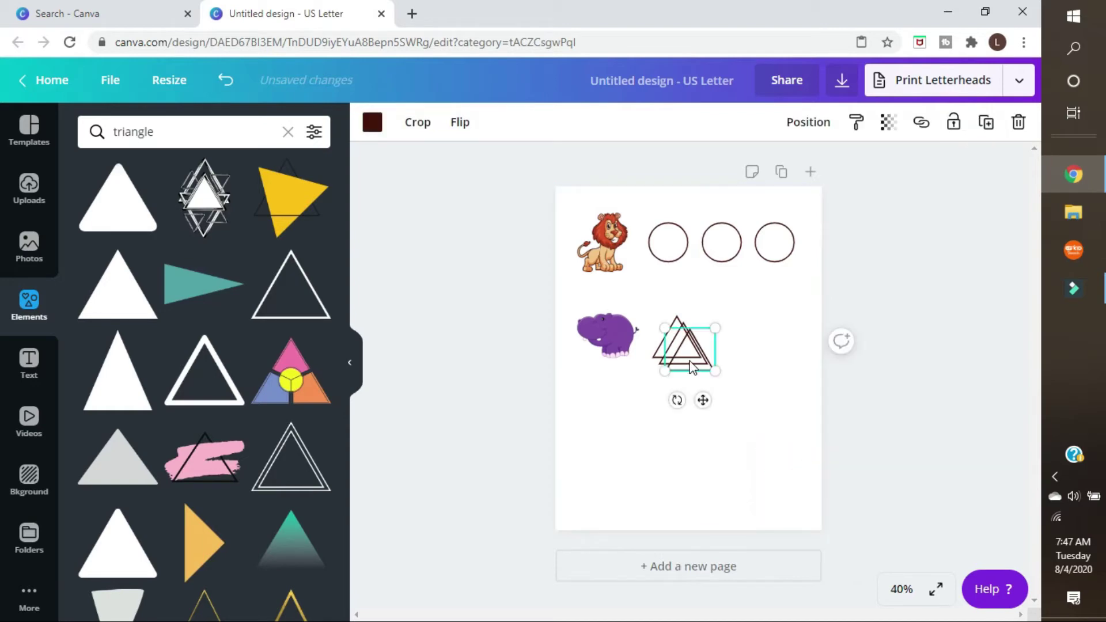
Line up the two duplicate triangles to the right of the first one in the hippo row, leaving small gaps between them
drag(693, 360, 787, 357)
drag(685, 349, 736, 361)
click(784, 355)
click(906, 400)
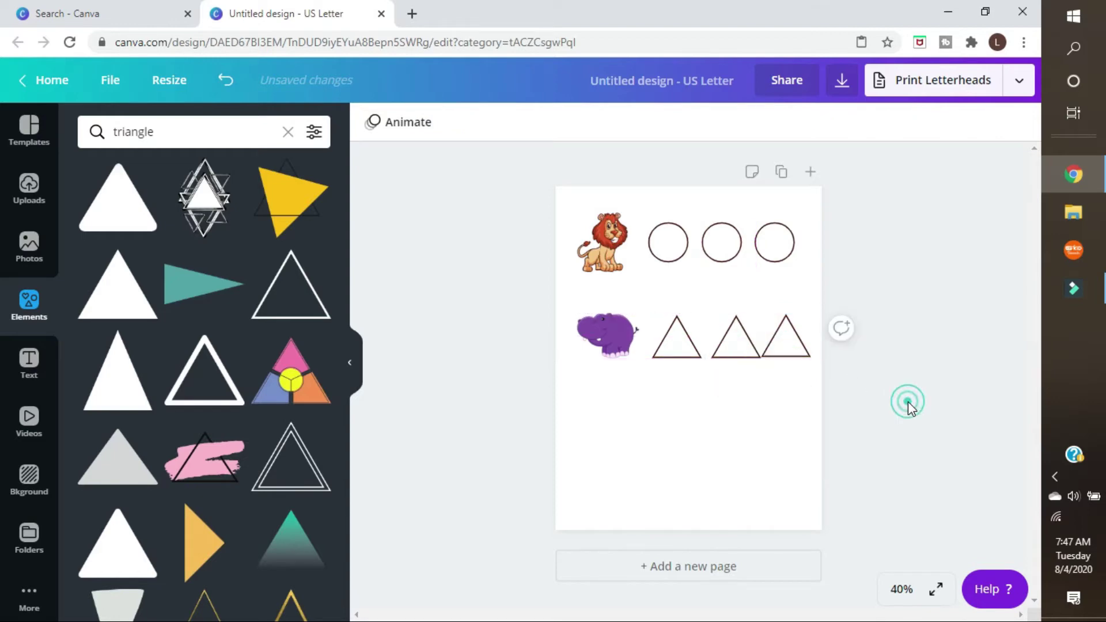
click(742, 344)
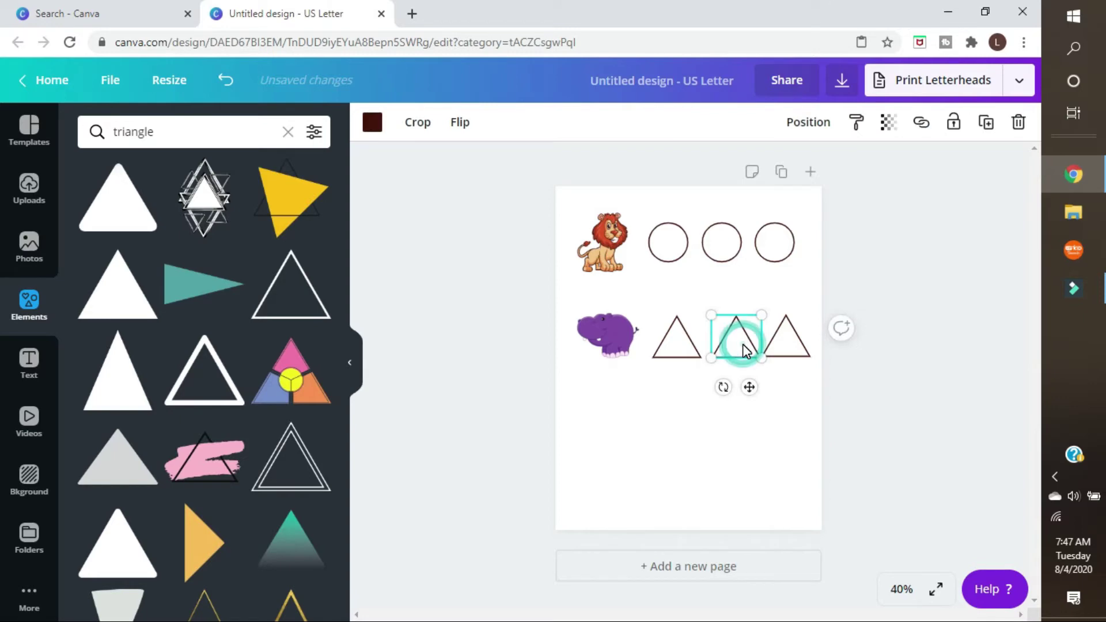
drag(742, 344, 734, 344)
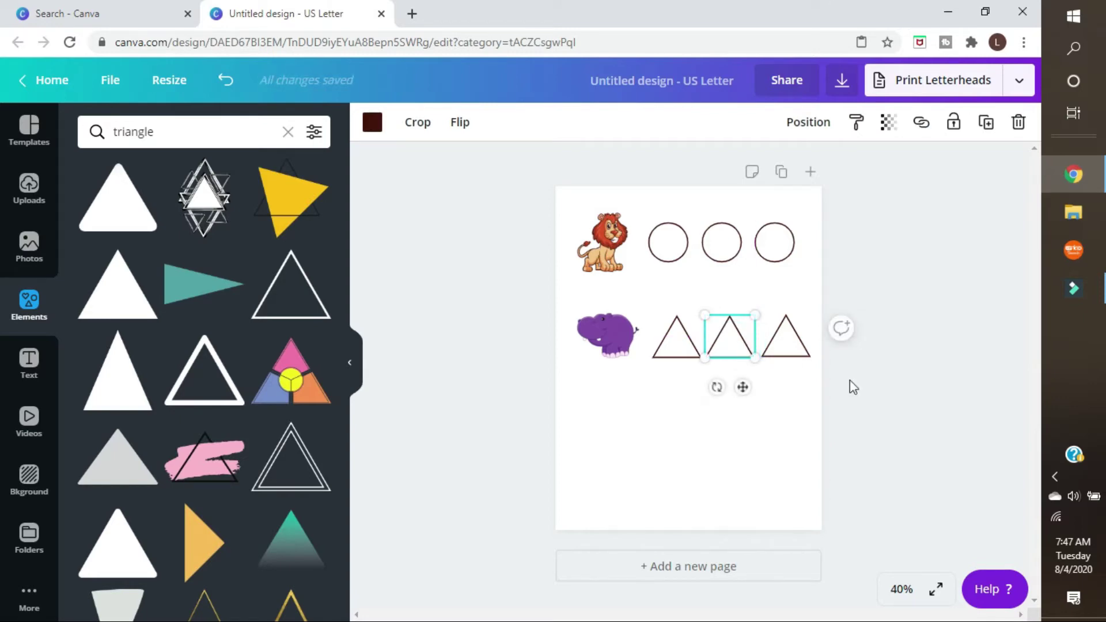
click(922, 385)
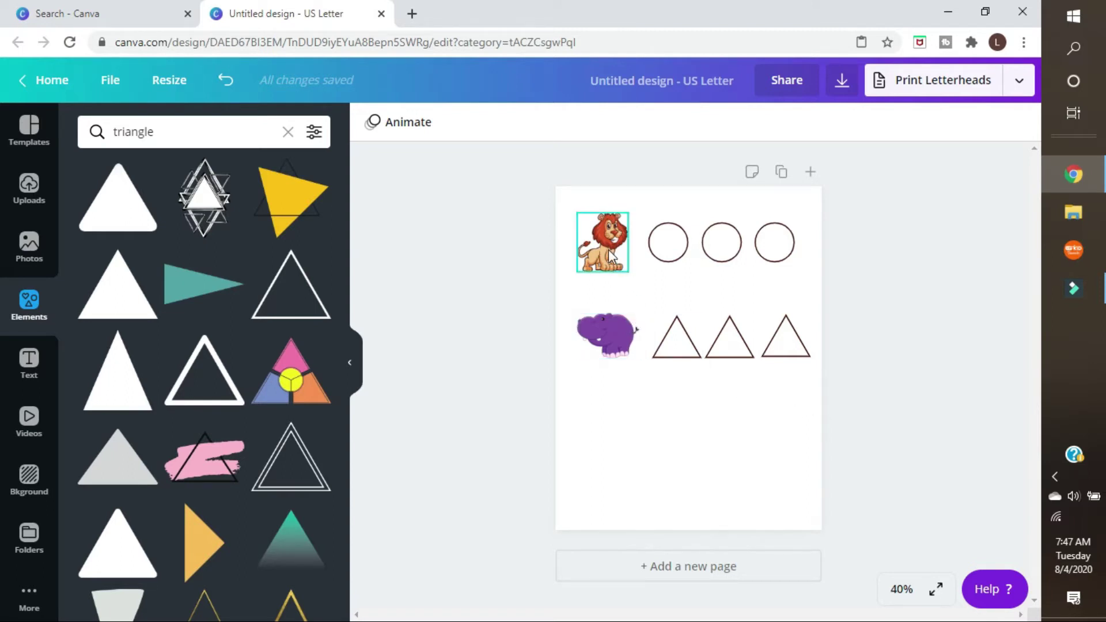
Move the lion and its three circles down to just above the hippo row, with the third circle above the third triangle
drag(607, 253, 606, 286)
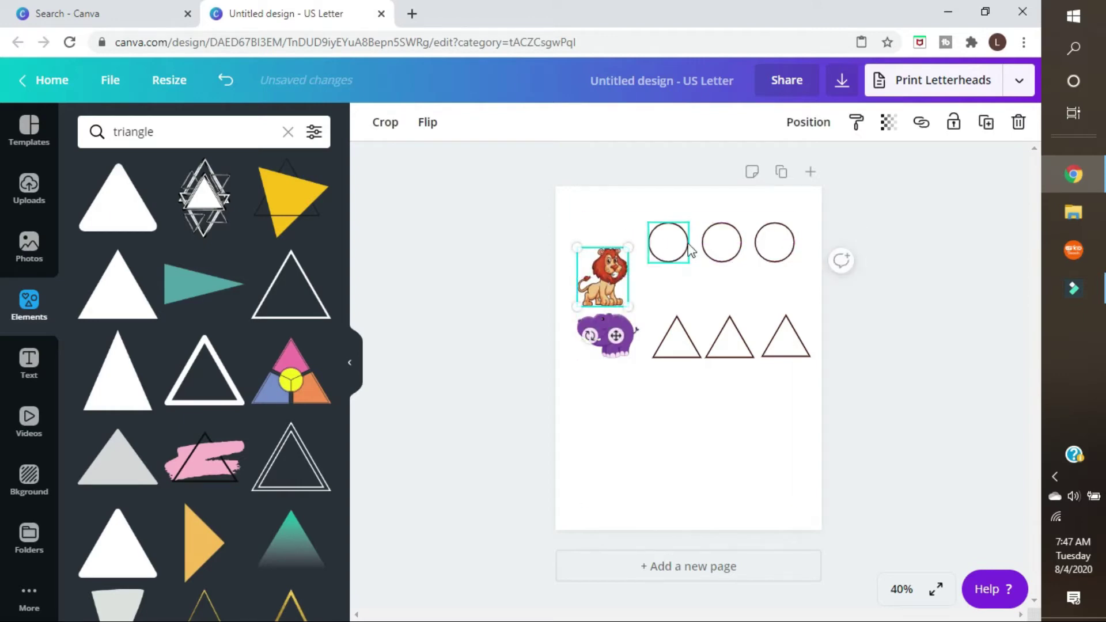
drag(673, 244, 672, 282)
drag(722, 244, 722, 277)
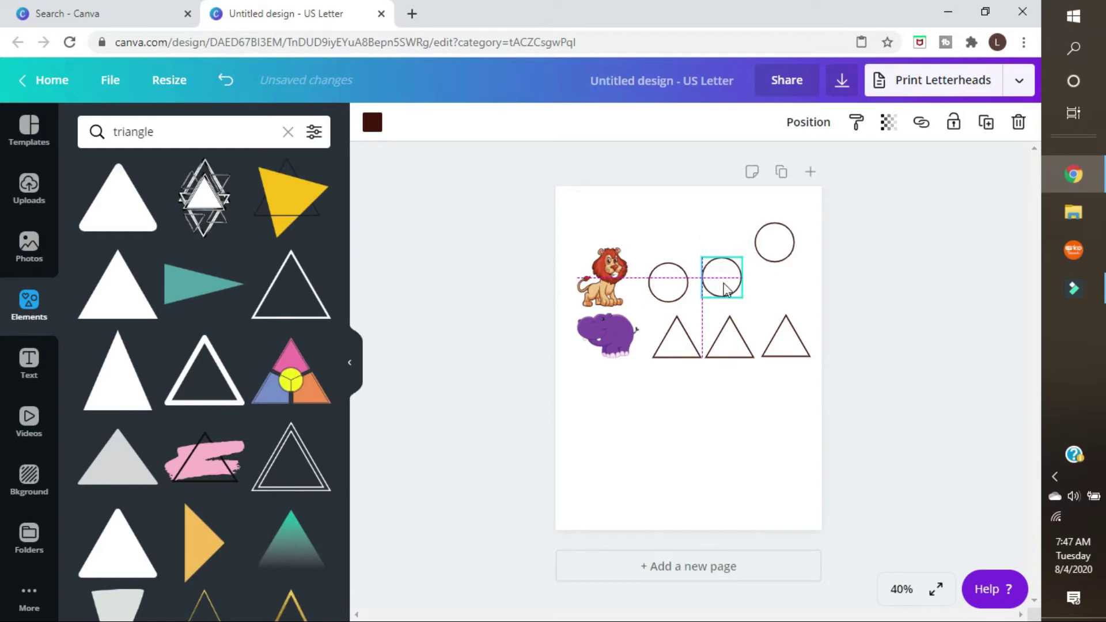
drag(776, 244, 783, 285)
click(913, 318)
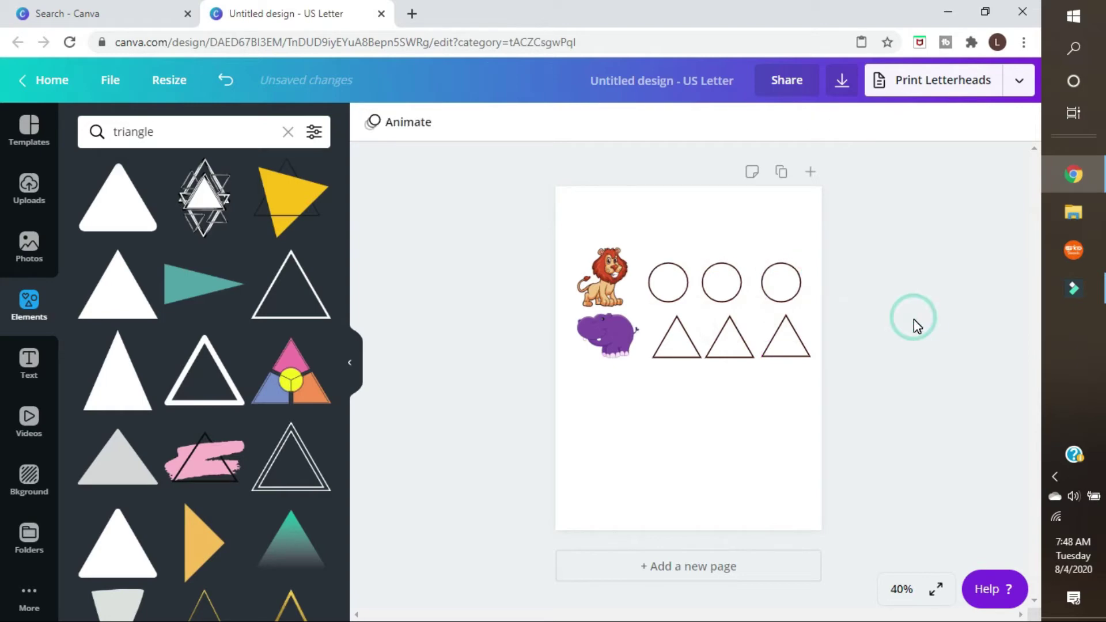
Add a heading text box and place it centred at the top of the page above the lion row
click(29, 366)
click(238, 203)
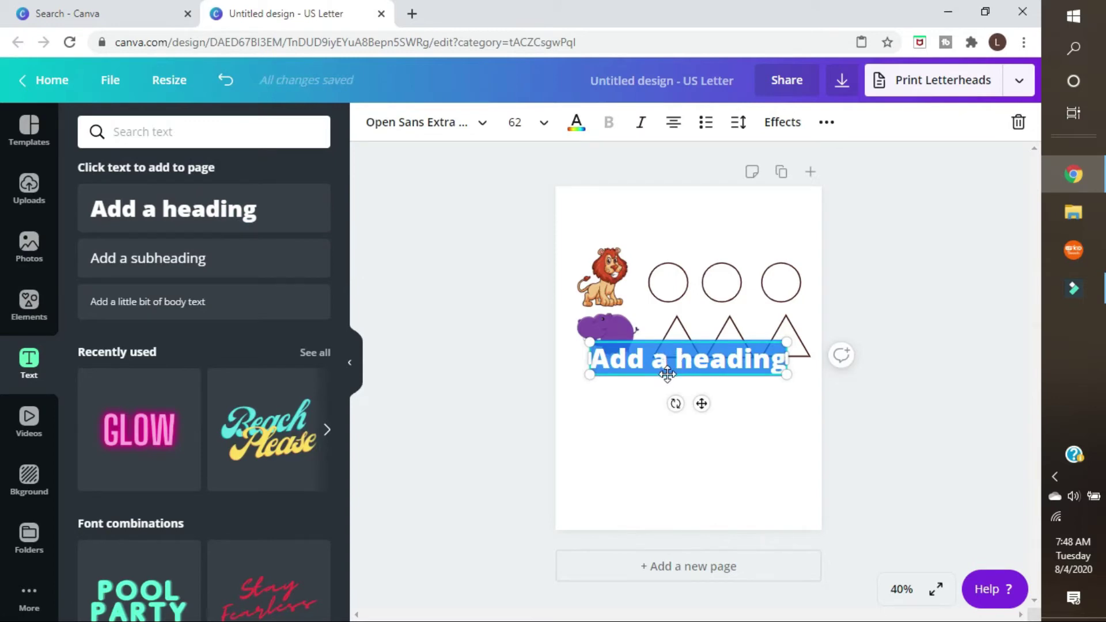
drag(668, 377, 664, 237)
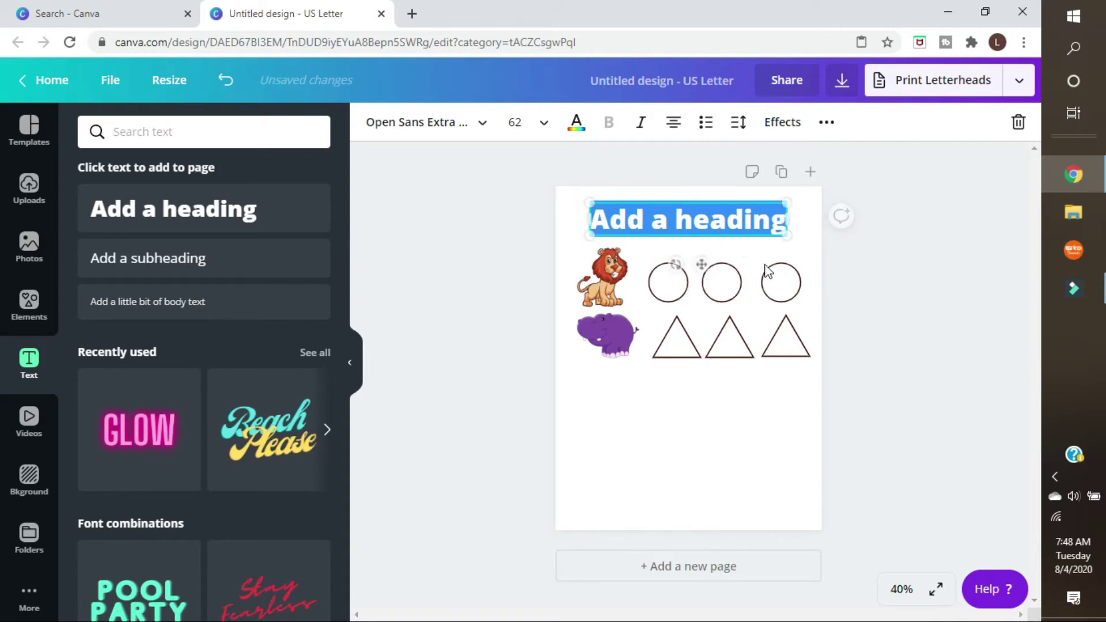
click(890, 312)
Replace the heading's placeholder text with "Zoo Animals"
click(725, 218)
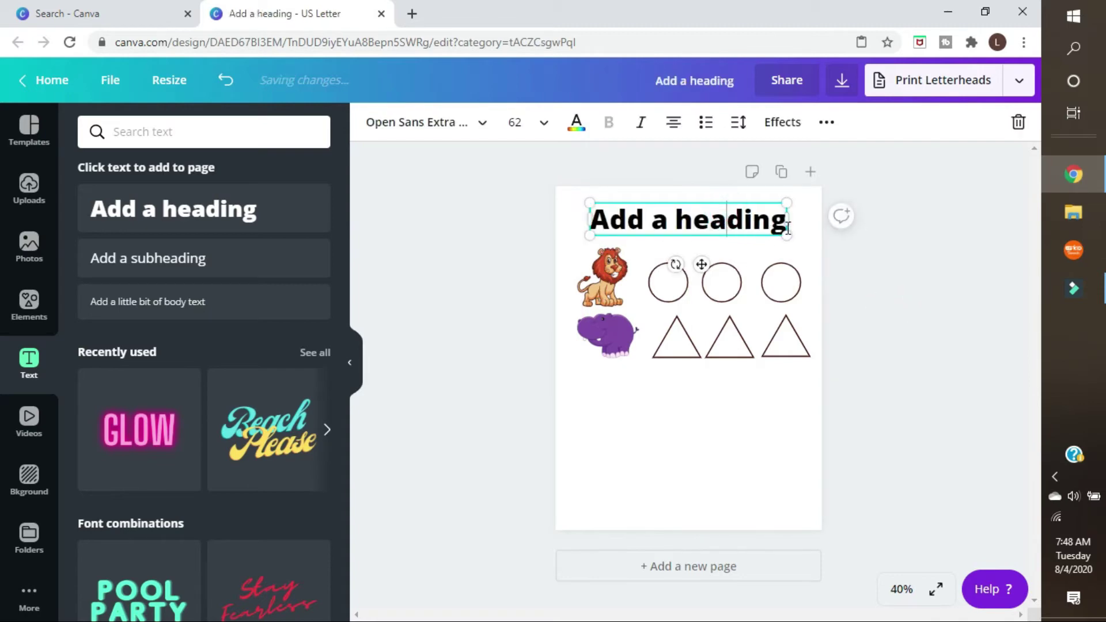
drag(786, 221, 598, 226)
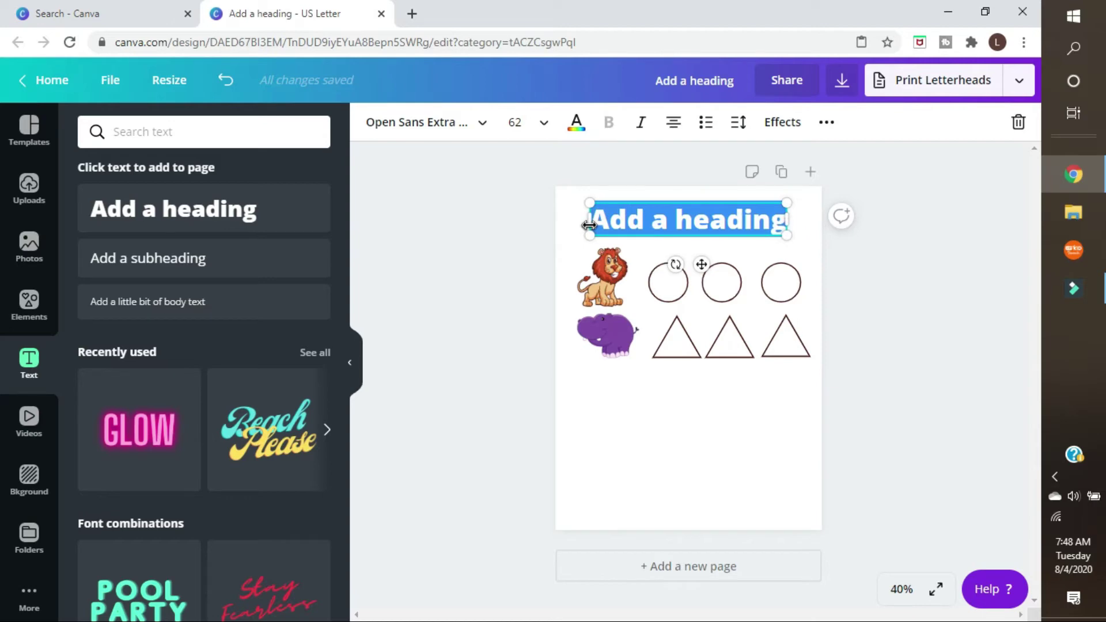
text(Zoo A)
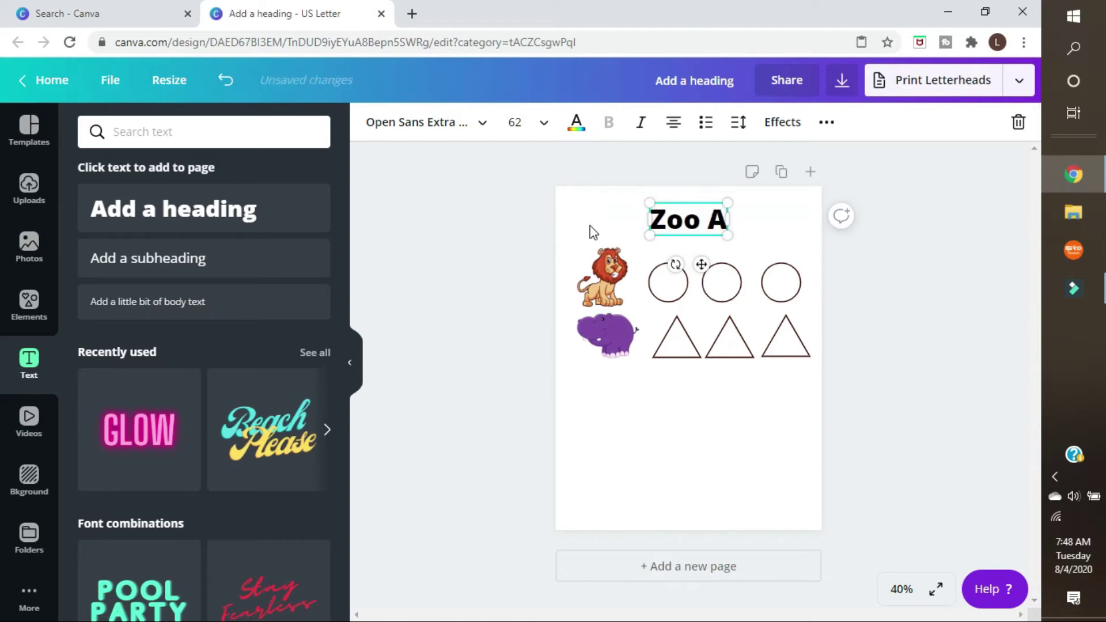
text(nimals)
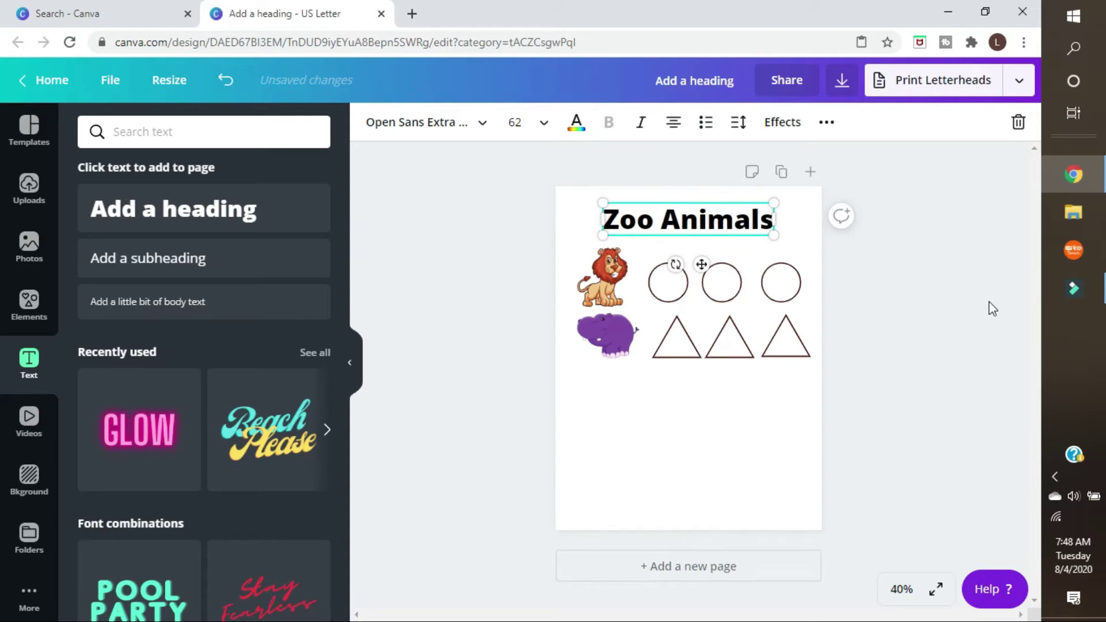
click(973, 309)
Look over the text colours and fonts available for the "Zoo Animals" heading without changing its style
click(697, 227)
click(576, 122)
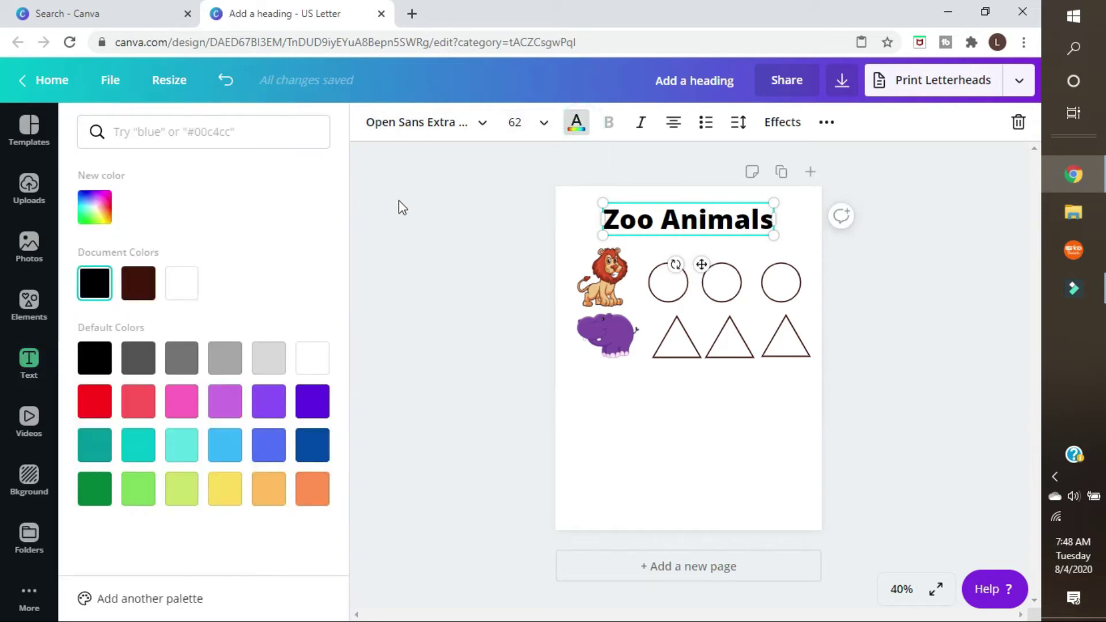
click(479, 125)
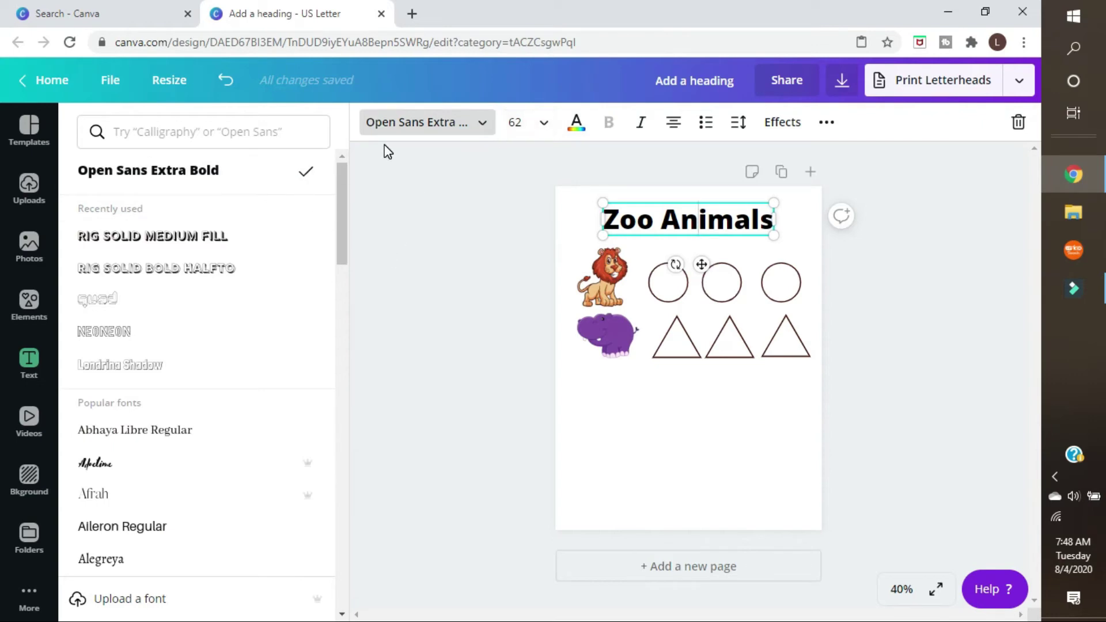
click(896, 273)
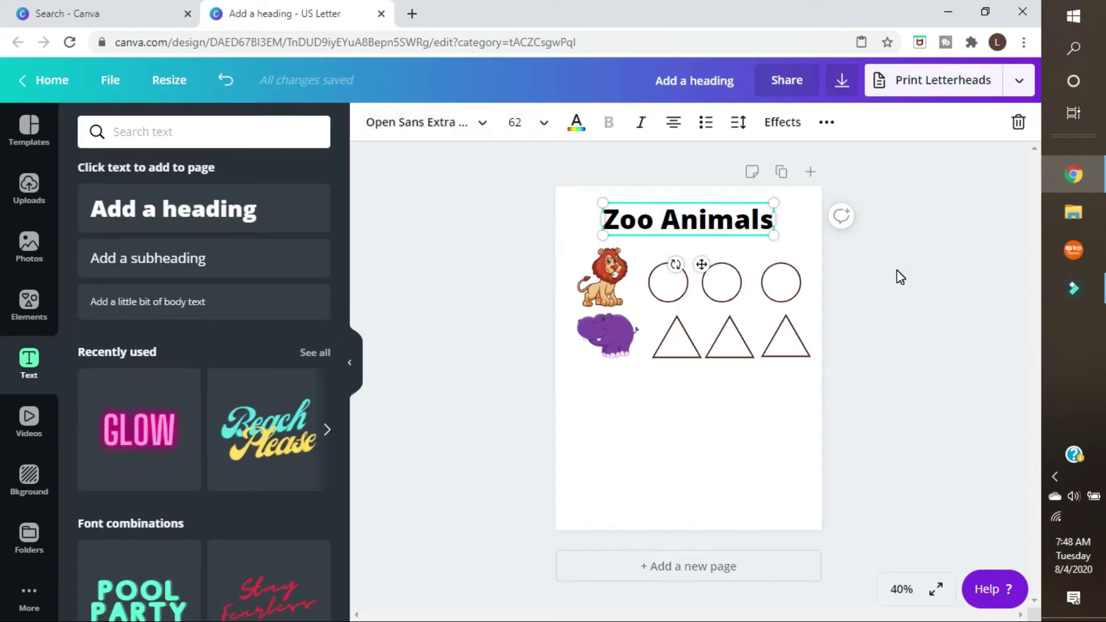
Search the photo library for "lion" and show the uploaded images
click(32, 310)
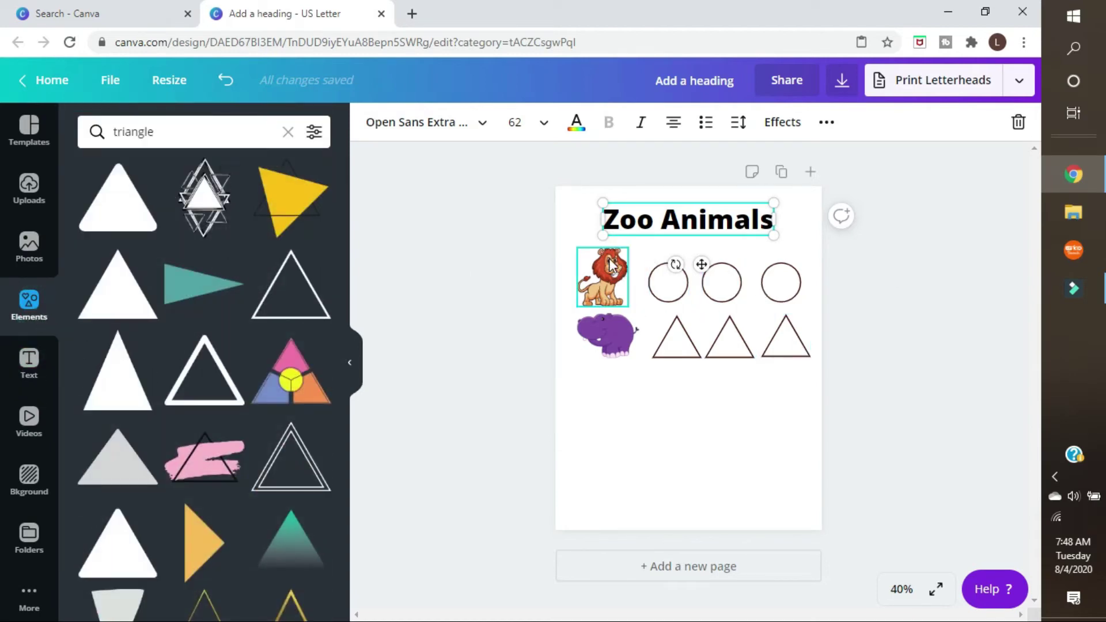
click(24, 256)
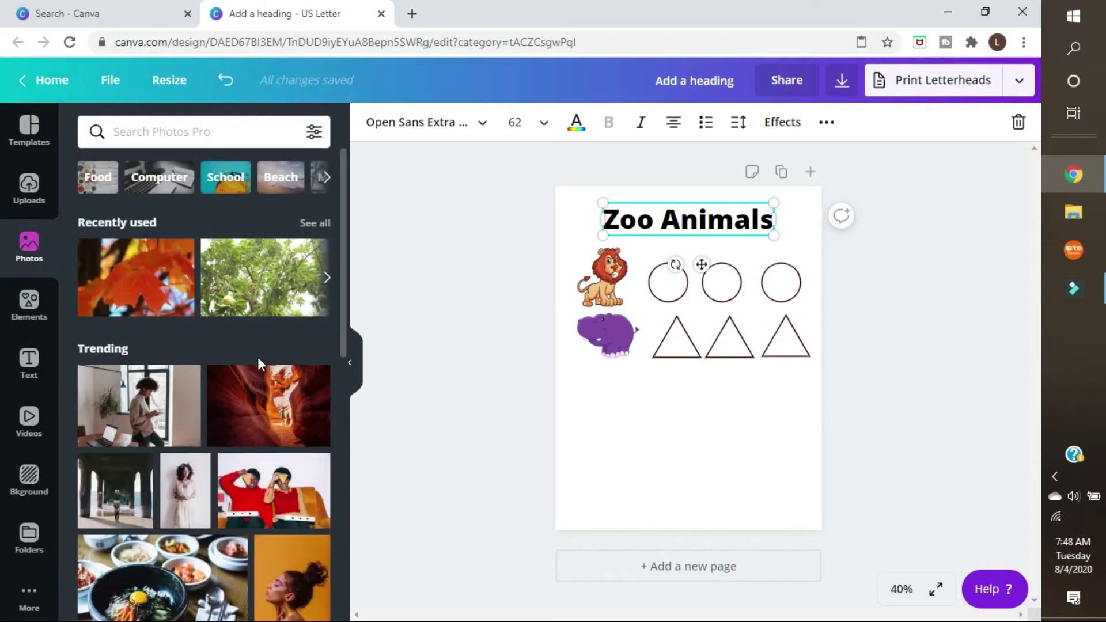
drag(344, 292, 360, 390)
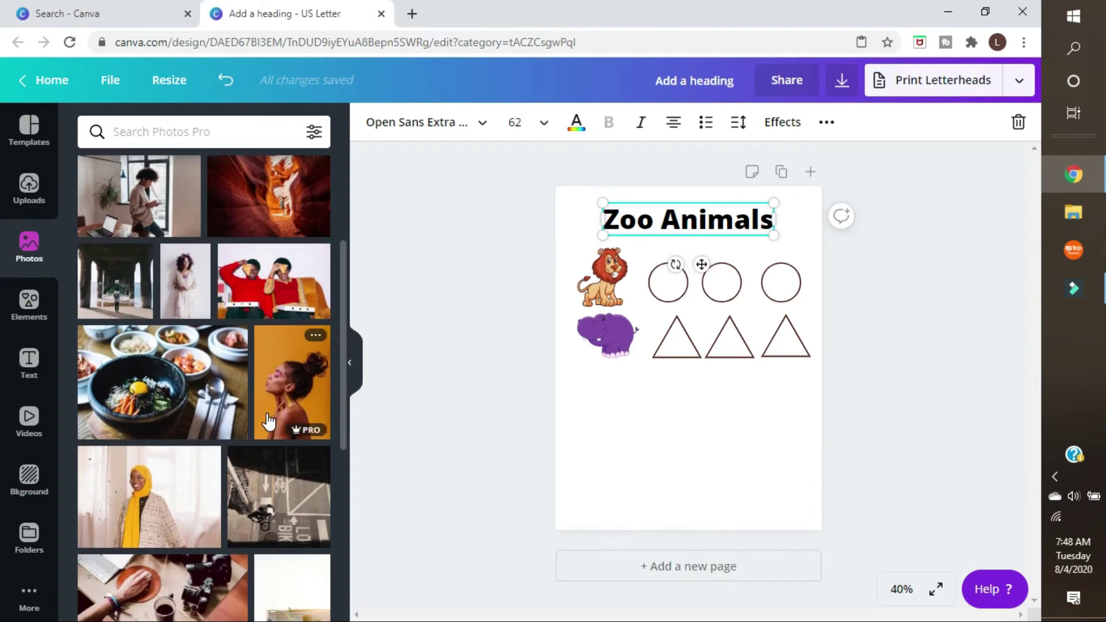
click(184, 133)
text(lion)
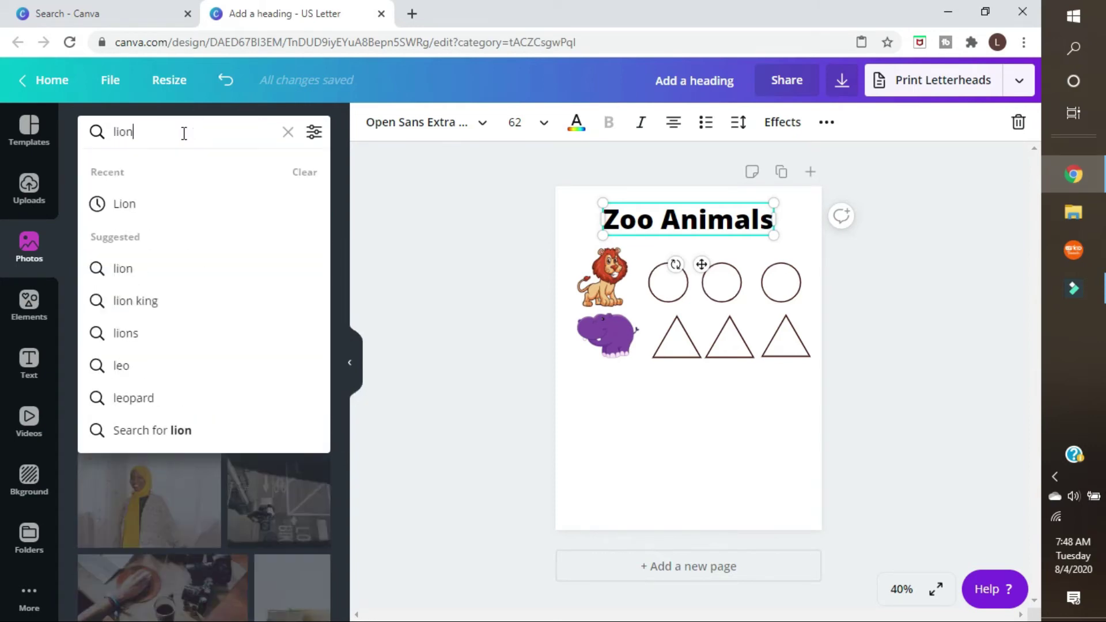
key(Return)
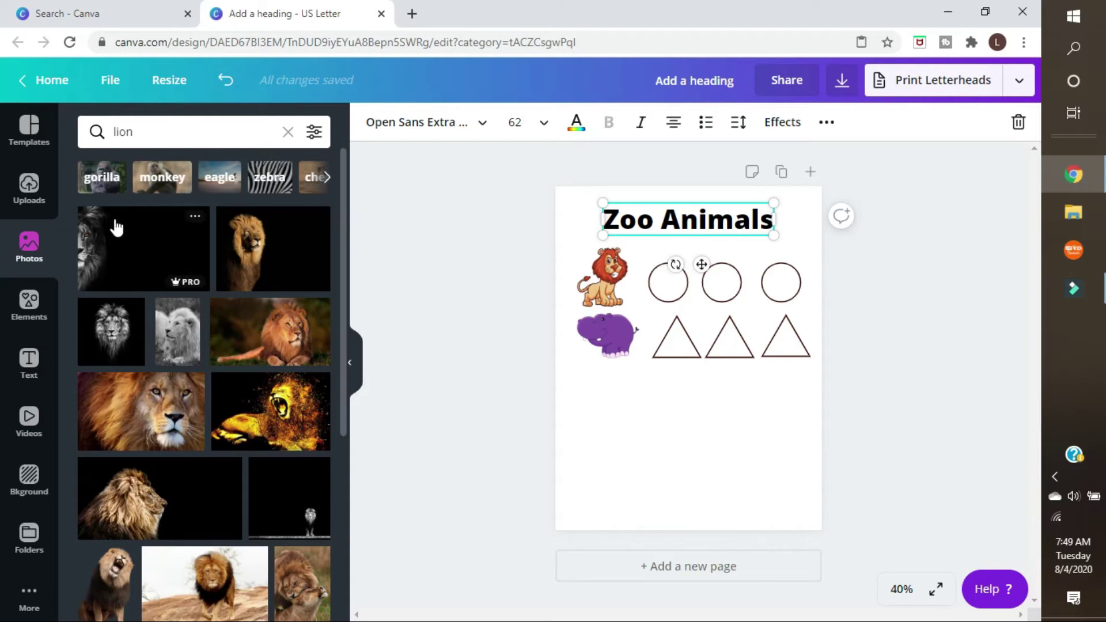
click(28, 190)
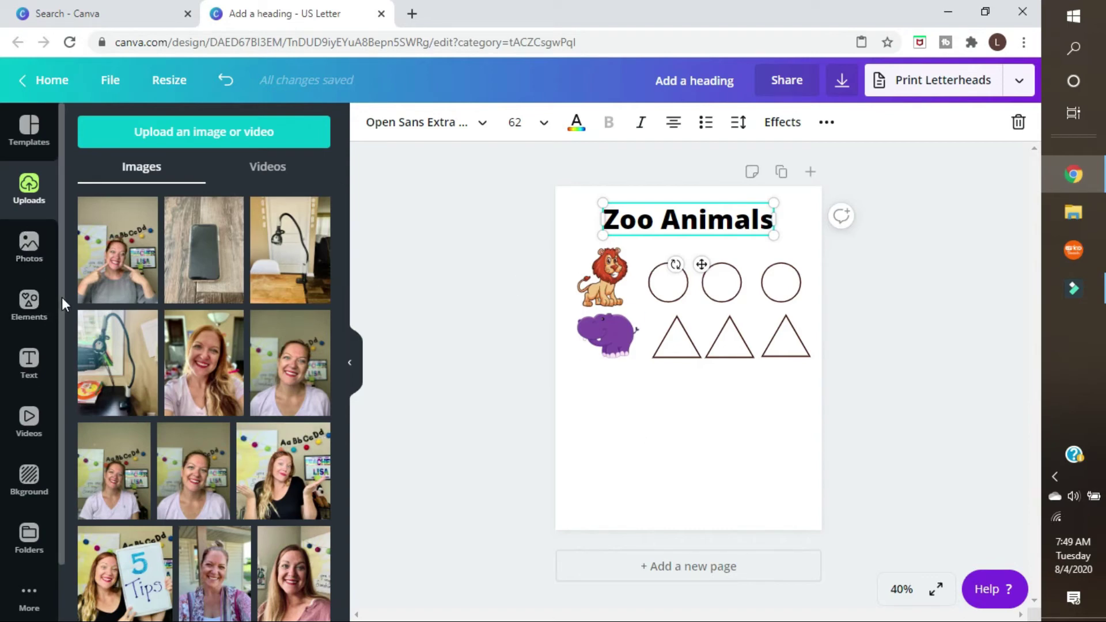
Apply the recently used mint-to-blue gradient as the background of the worksheet page
drag(61, 313, 61, 405)
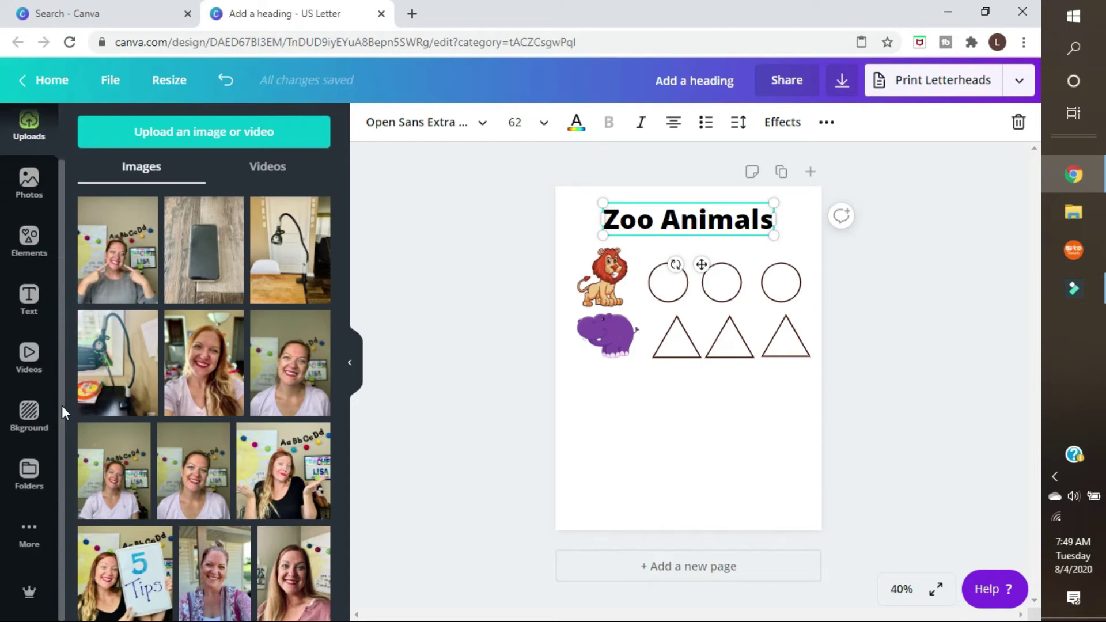
click(29, 412)
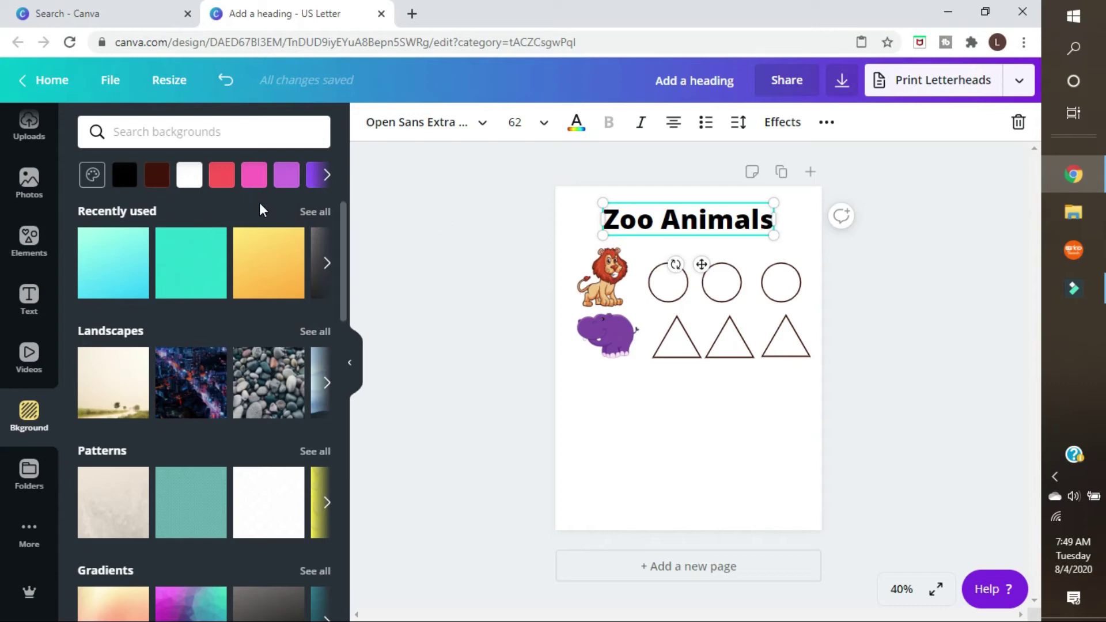
scroll(261, 204, down, 3)
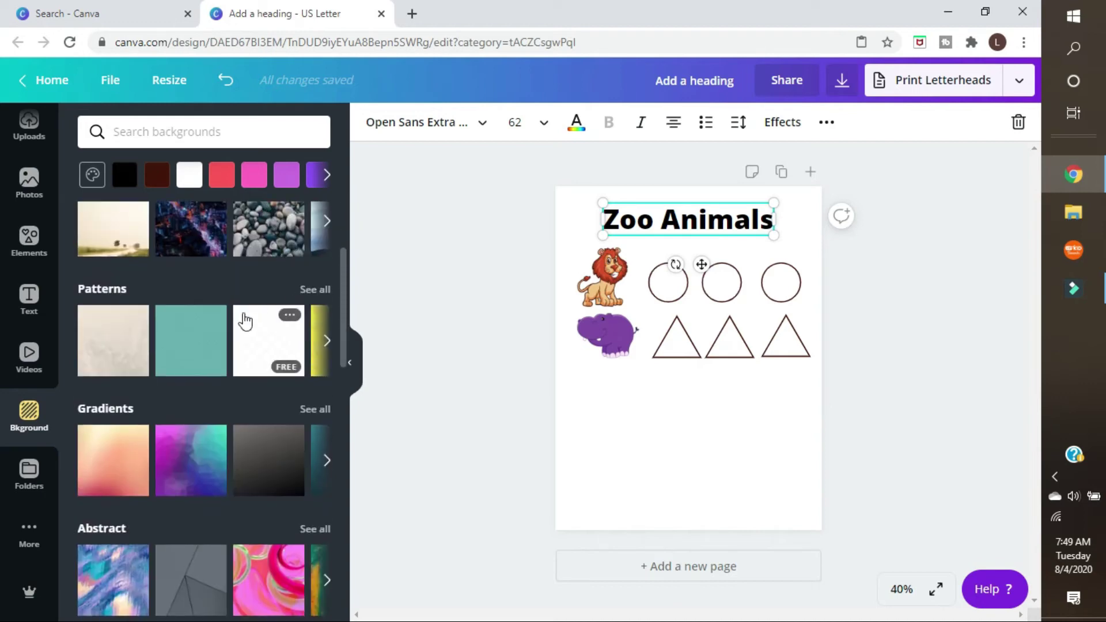
scroll(243, 316, up, 3)
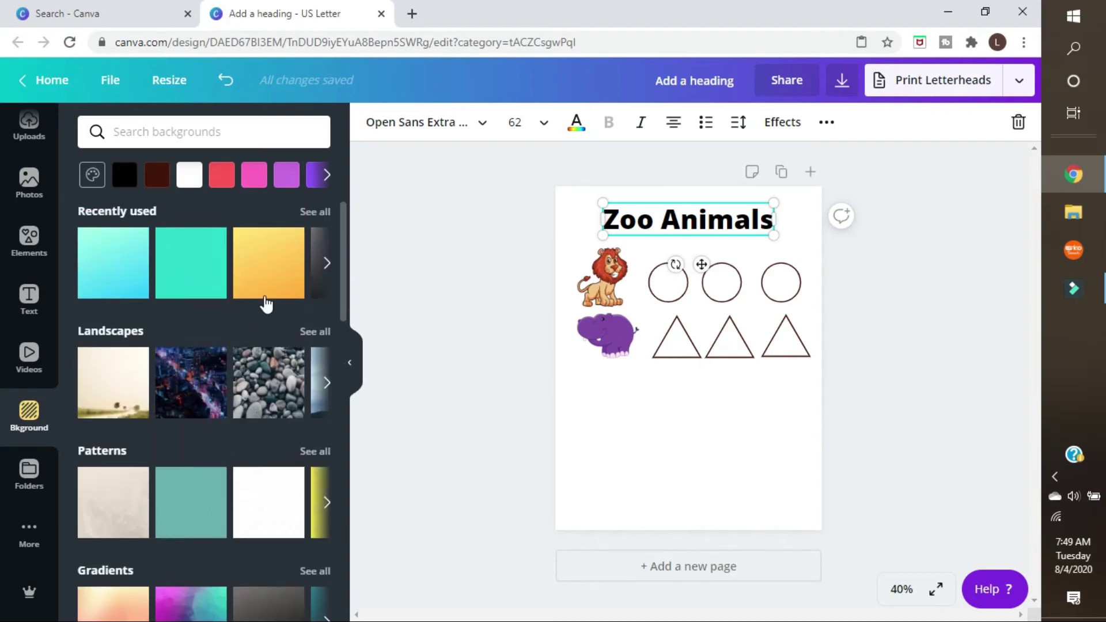
click(114, 285)
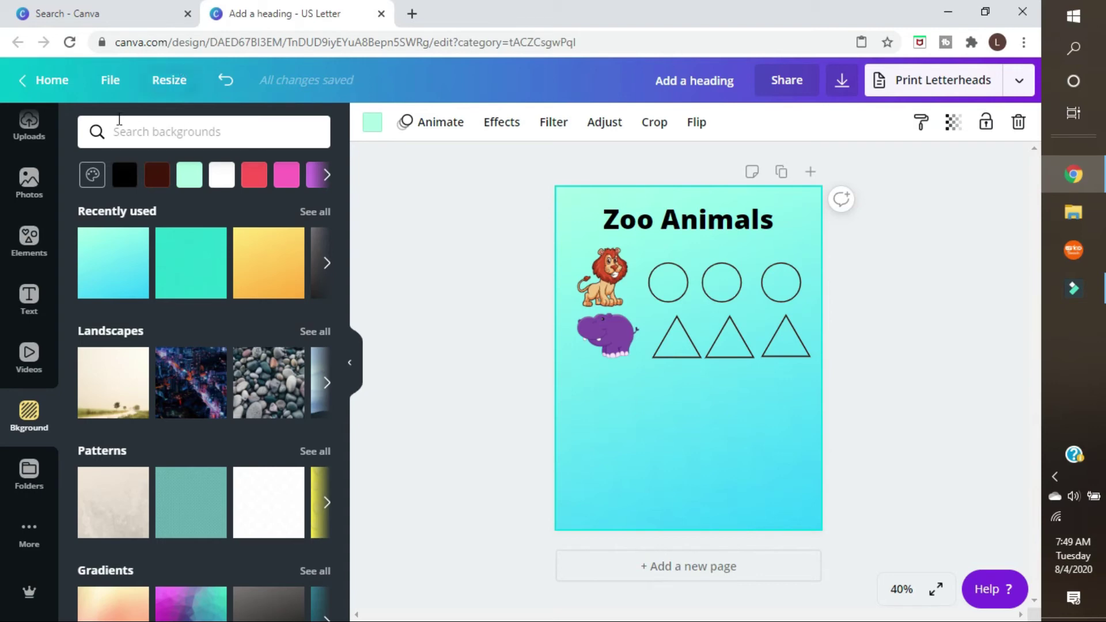
Leave the design for the home page and search the templates for "worksheets"
click(28, 88)
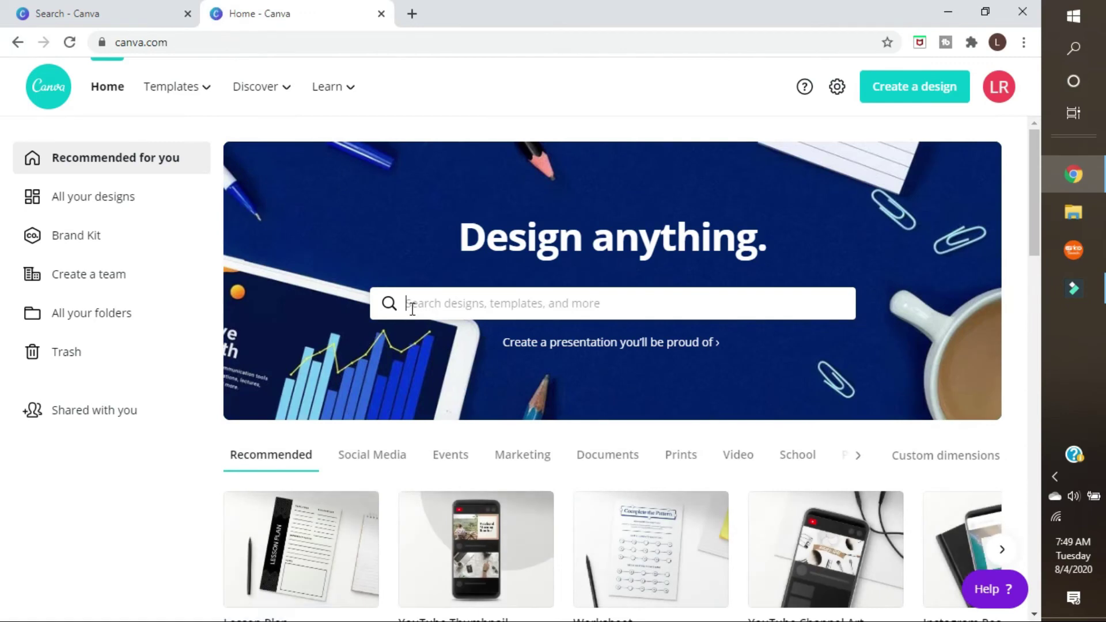
text(worksheets)
key(Return)
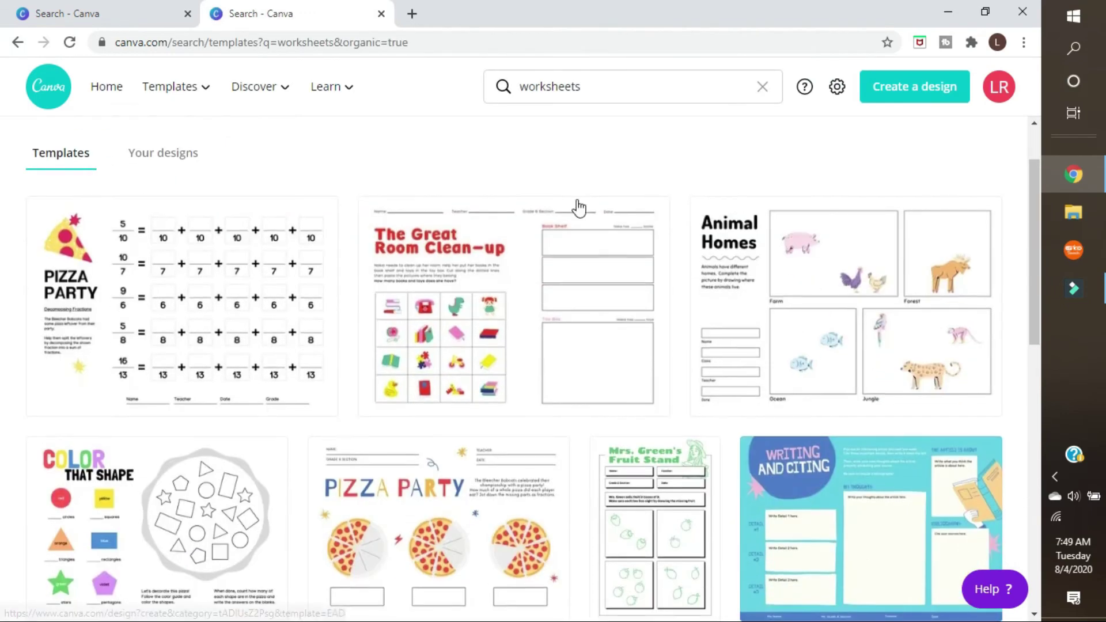
Browse the worksheet template results to examine the available ready-made layouts and topics
scroll(588, 237, down, 5)
scroll(638, 345, down, 1)
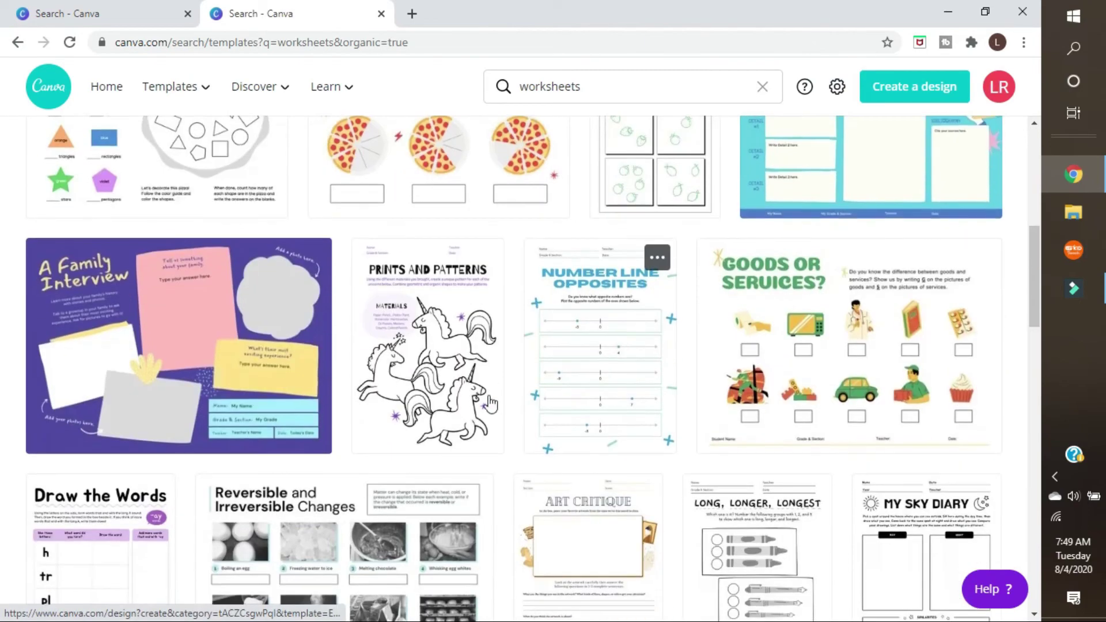
scroll(541, 447, down, 3)
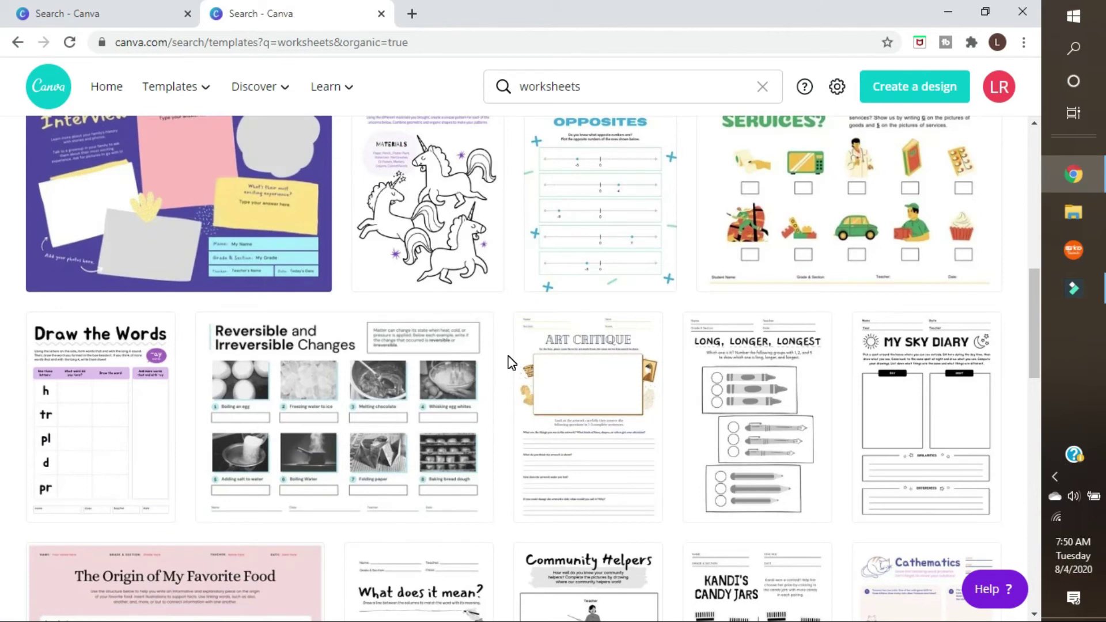
scroll(511, 363, down, 3)
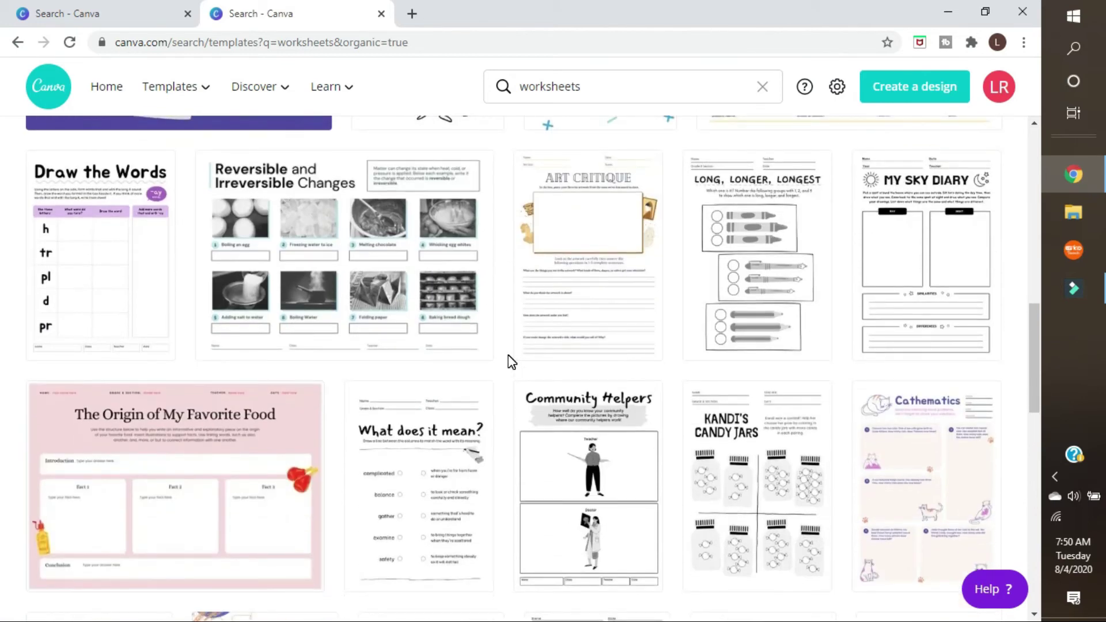
scroll(508, 355, down, 1)
scroll(508, 354, up, 8)
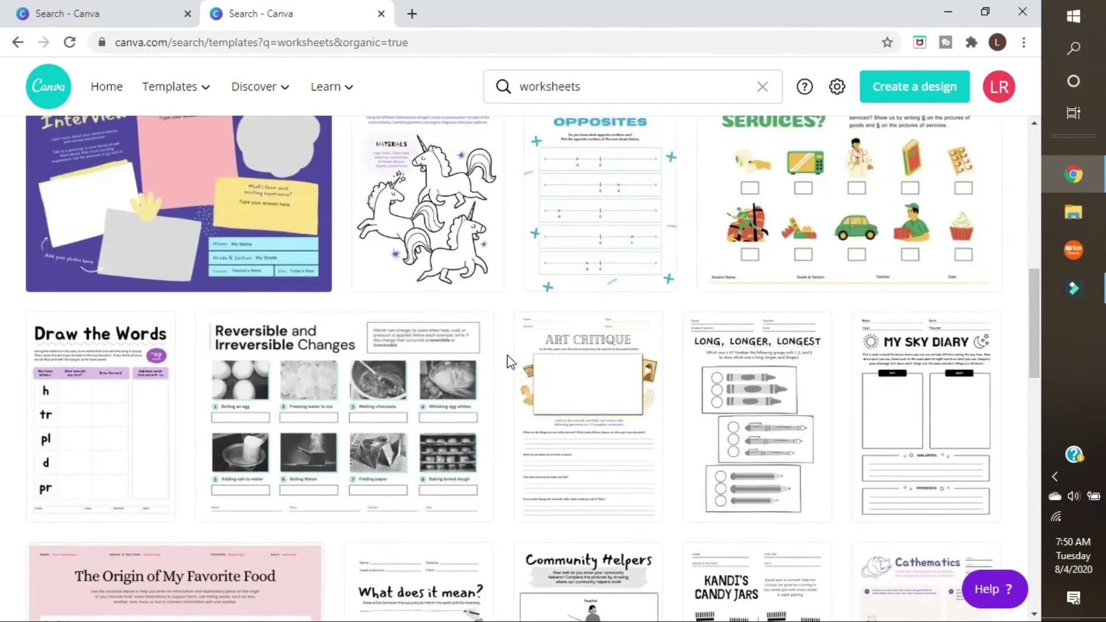
scroll(507, 361, up, 7)
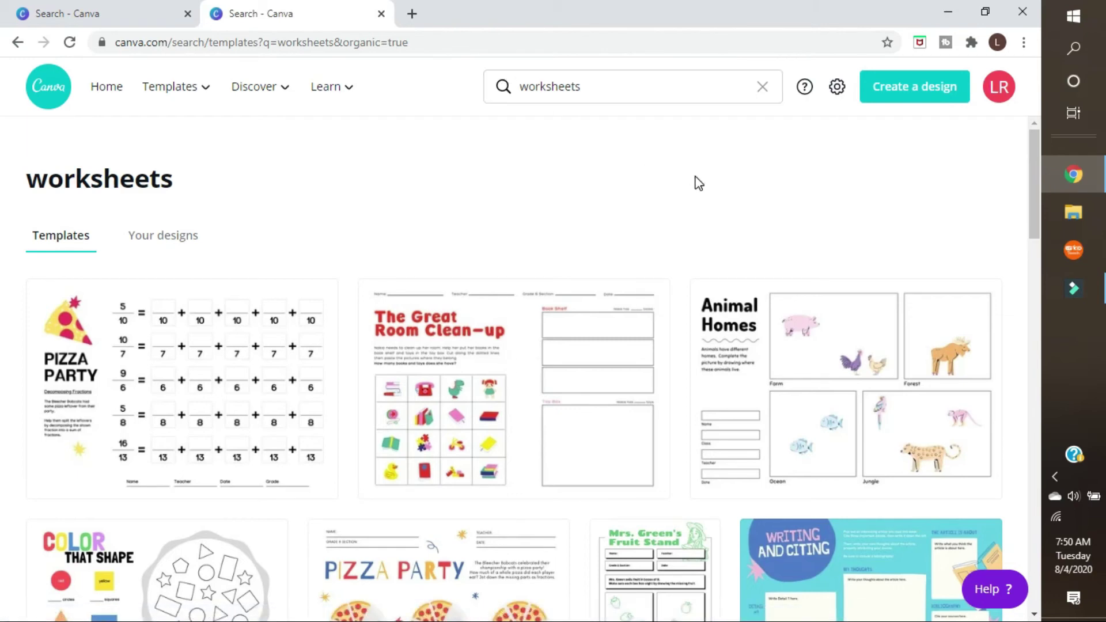
scroll(700, 180, down, 3)
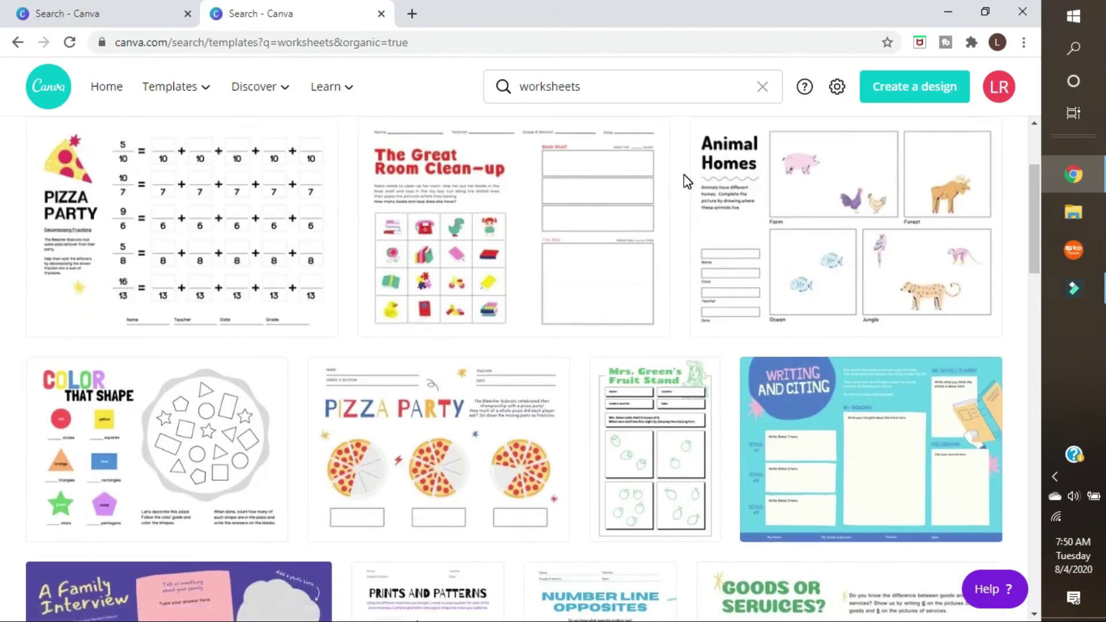